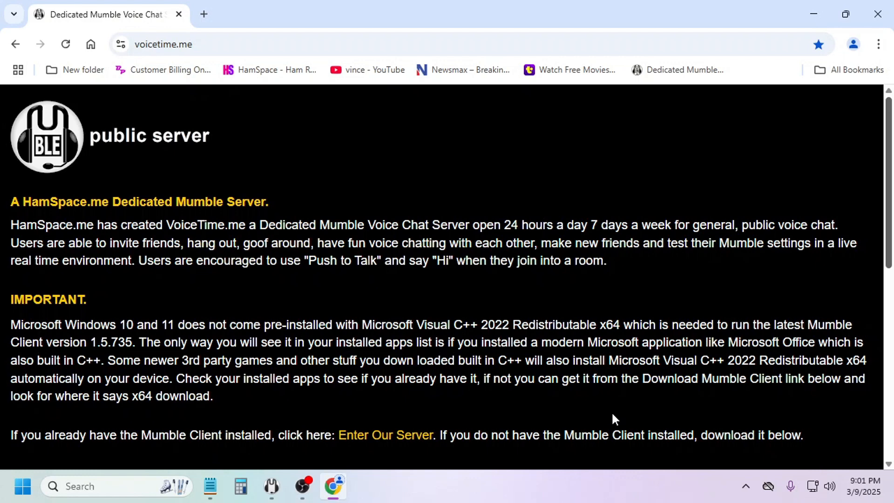
Search Windows for "add and remove" and open the Add or remove programs settings.
left_click(76, 485)
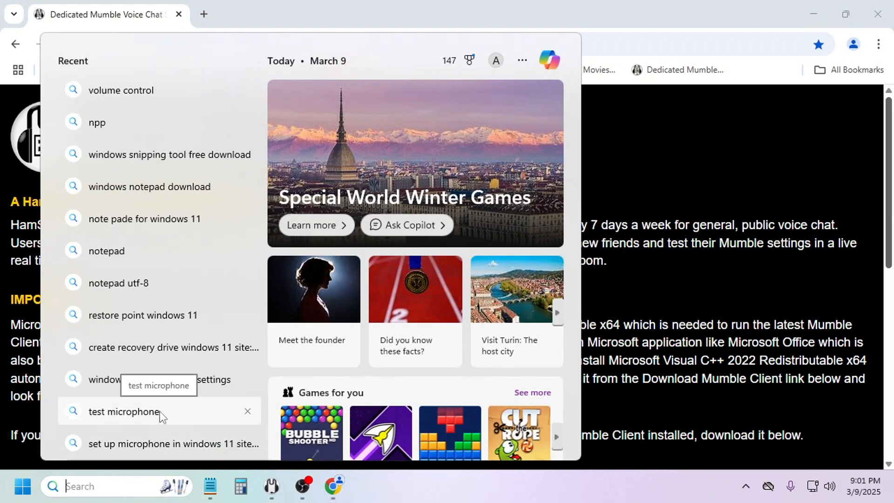
type("add")
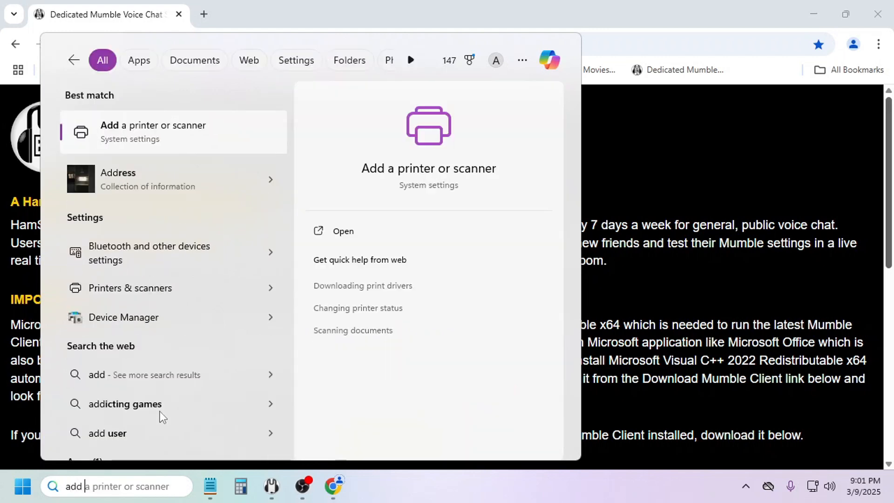
type(" a")
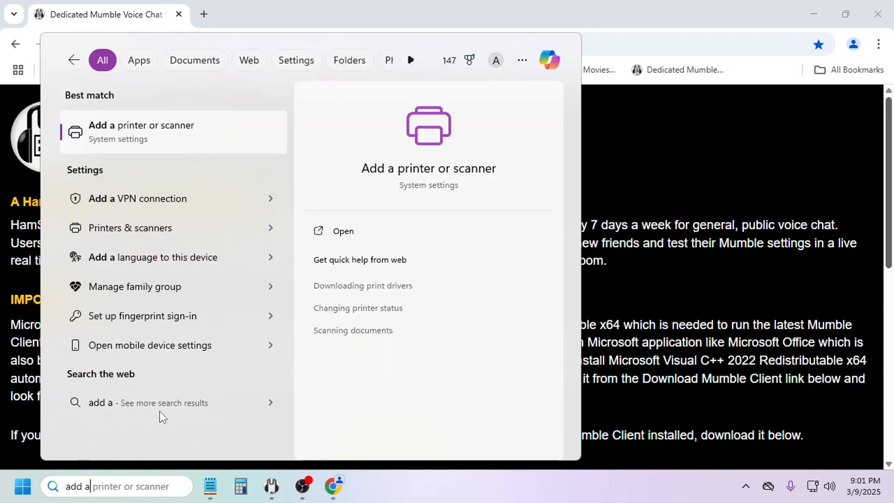
type("nd remove")
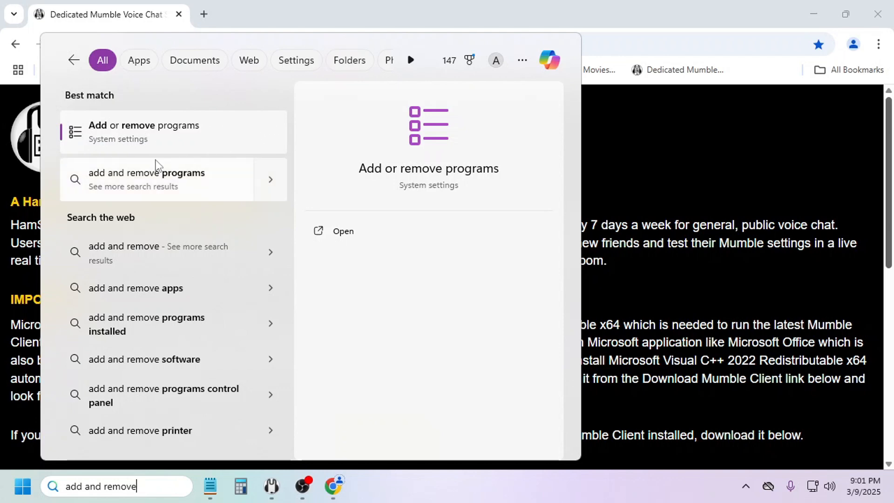
left_click(146, 134)
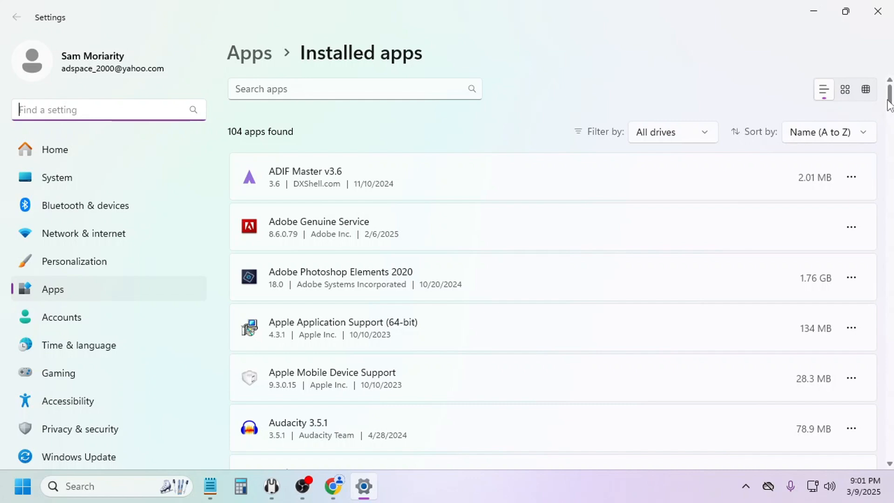
Look through the installed apps for the Microsoft Visual C++ 2015-2022 Redistributable (x64), then close Settings.
scroll(889, 105, "down", 12)
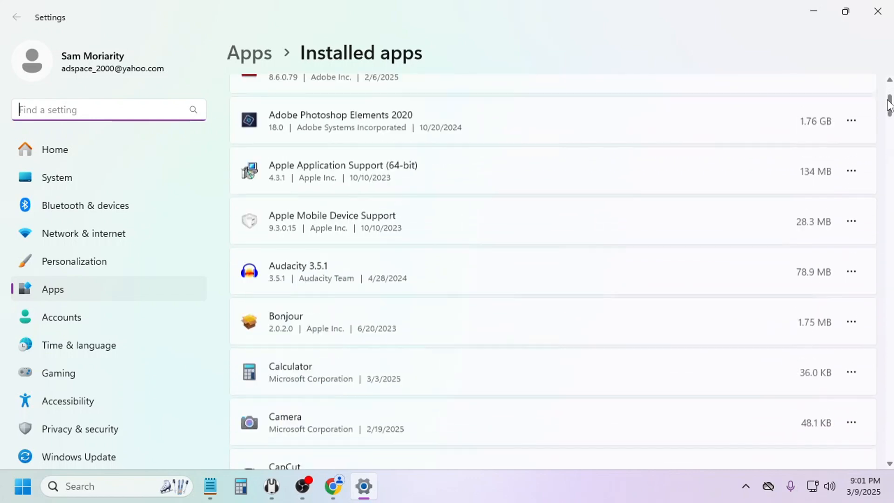
scroll(889, 104, "down", 15)
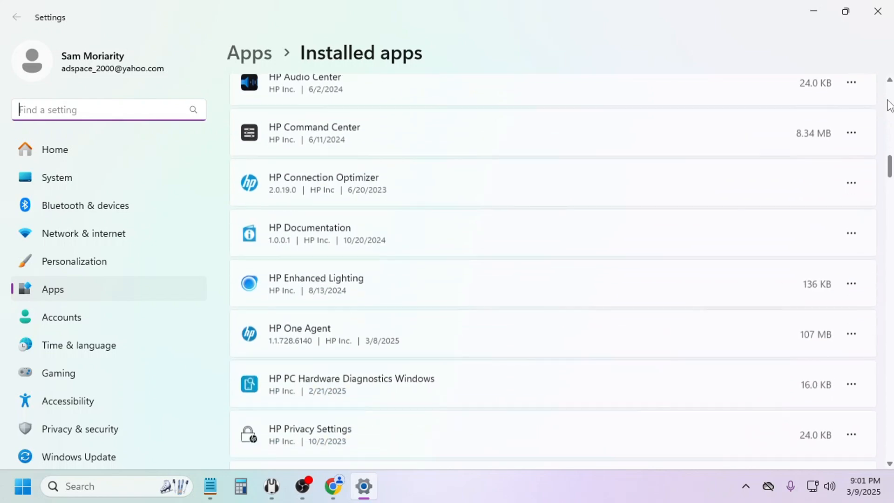
scroll(885, 120, "down", 8)
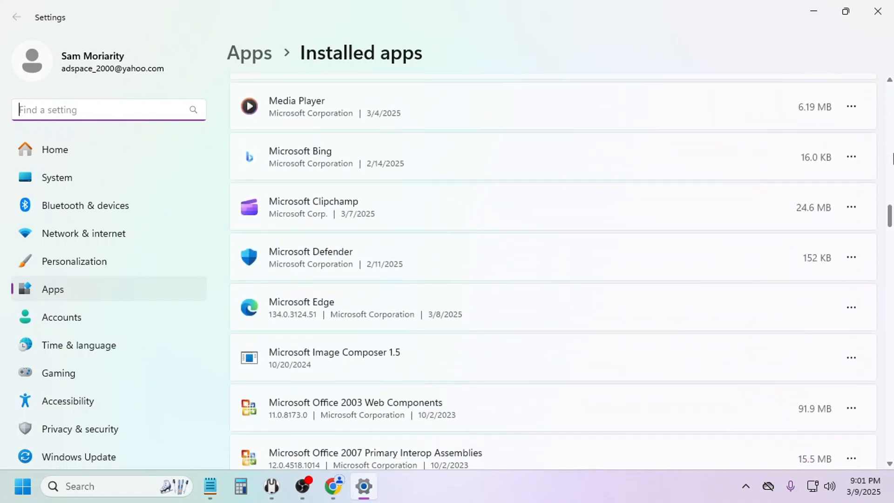
scroll(892, 159, "down", 3)
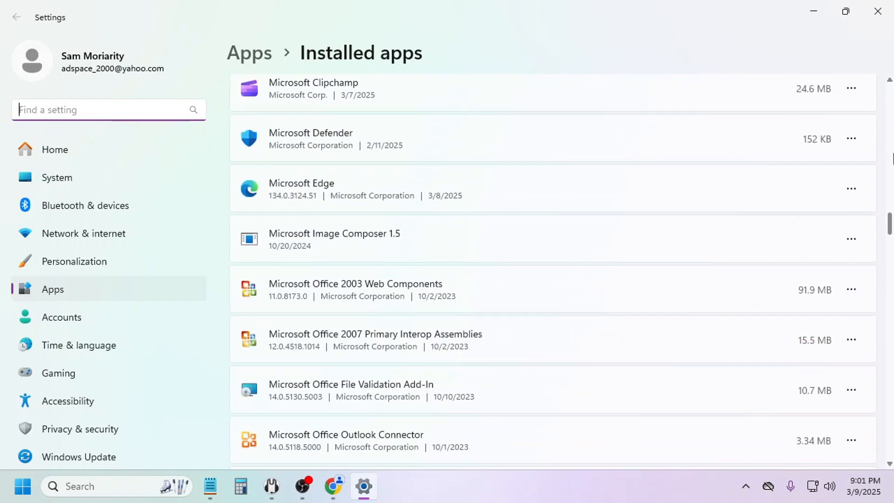
scroll(892, 159, "down", 2)
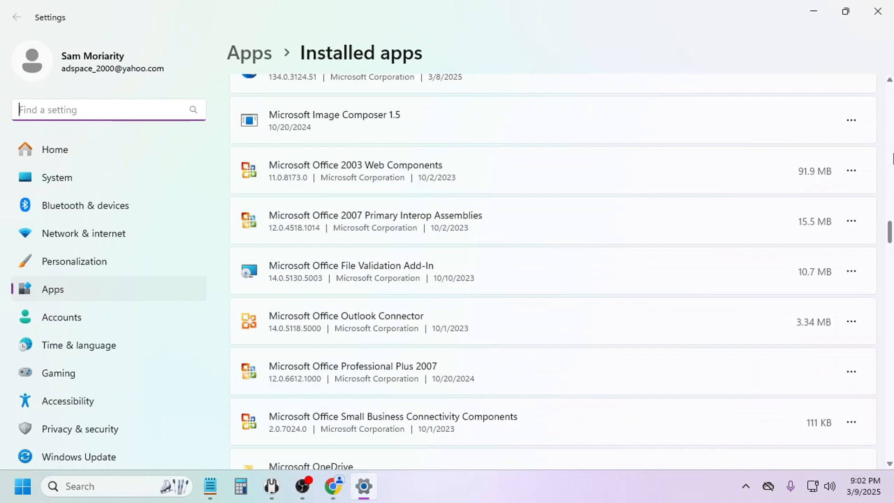
scroll(892, 158, "down", 5)
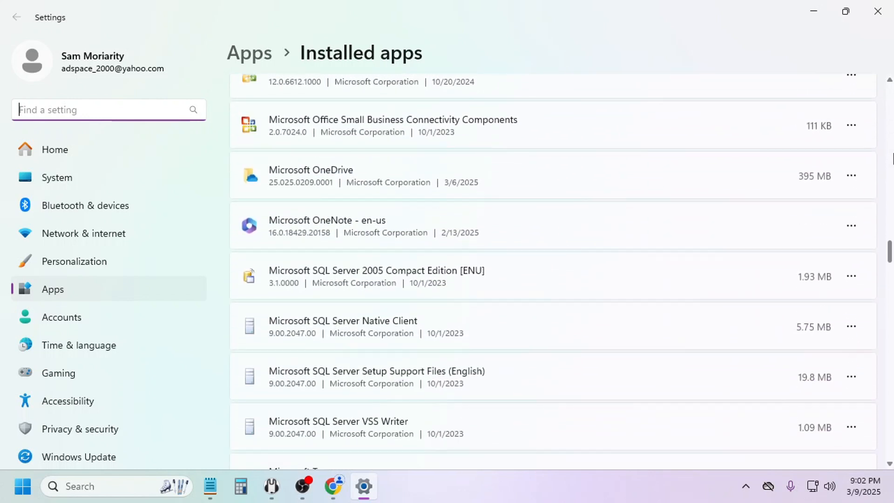
scroll(892, 159, "down", 2)
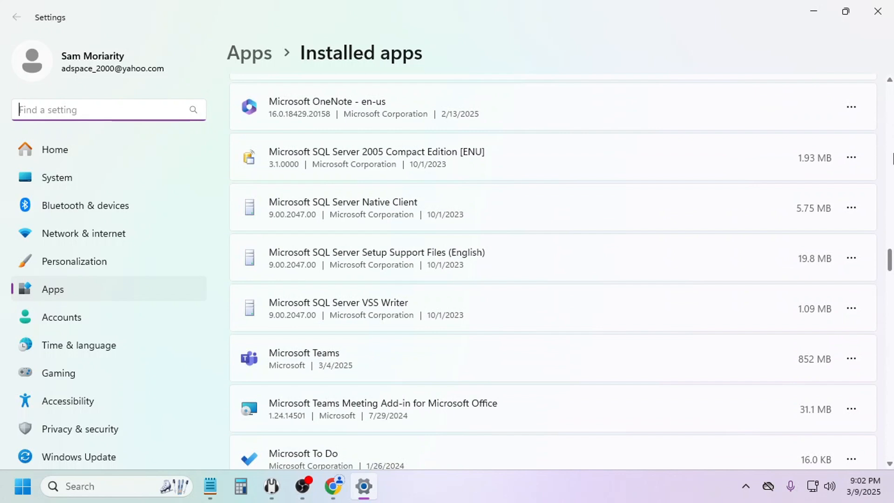
scroll(891, 158, "down", 1)
scroll(891, 158, "down", 2)
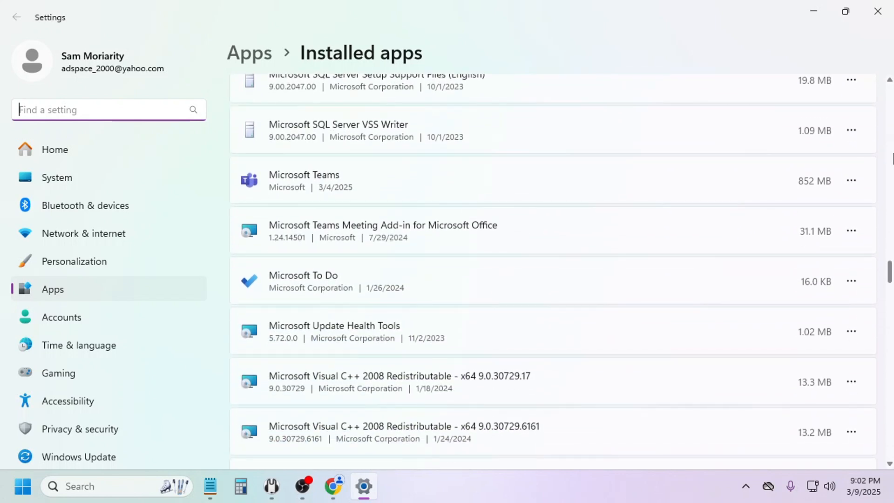
scroll(892, 159, "down", 2)
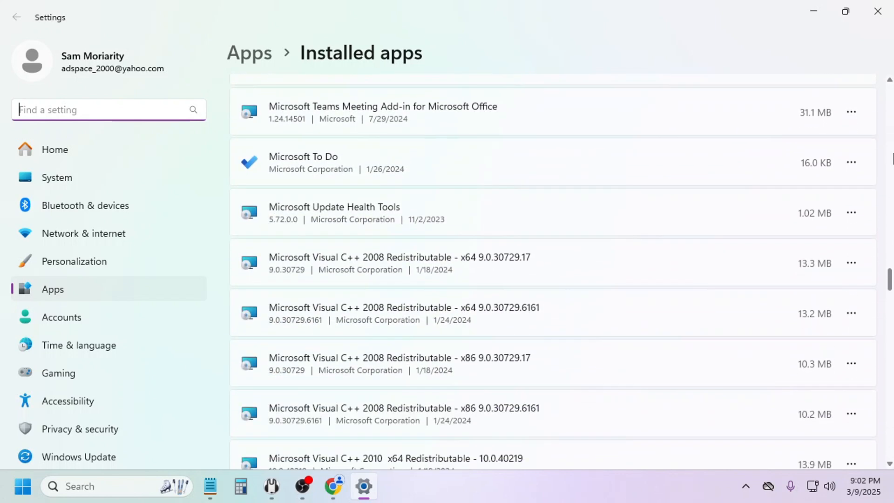
scroll(891, 158, "down", 1)
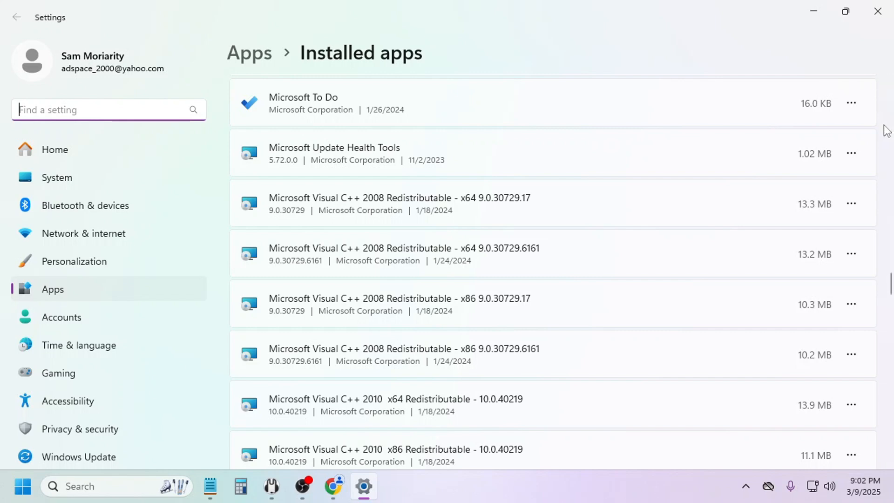
scroll(884, 132, "down", 2)
scroll(886, 132, "down", 7)
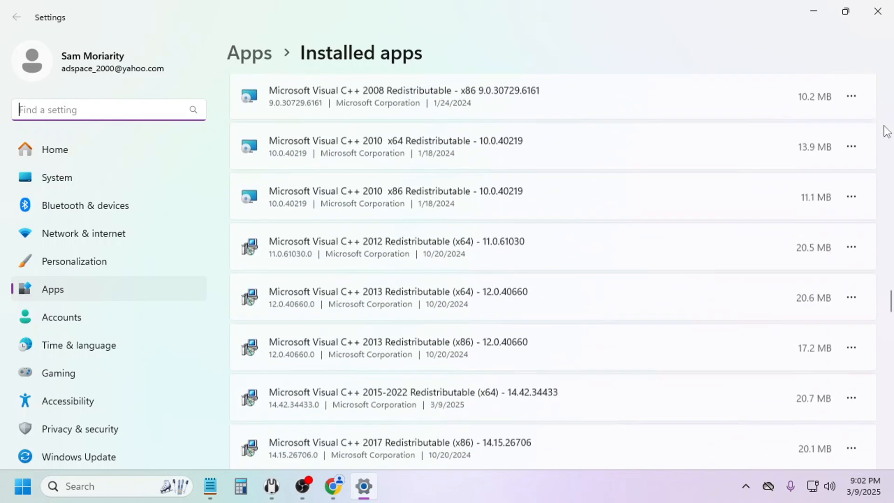
scroll(886, 132, "down", 3)
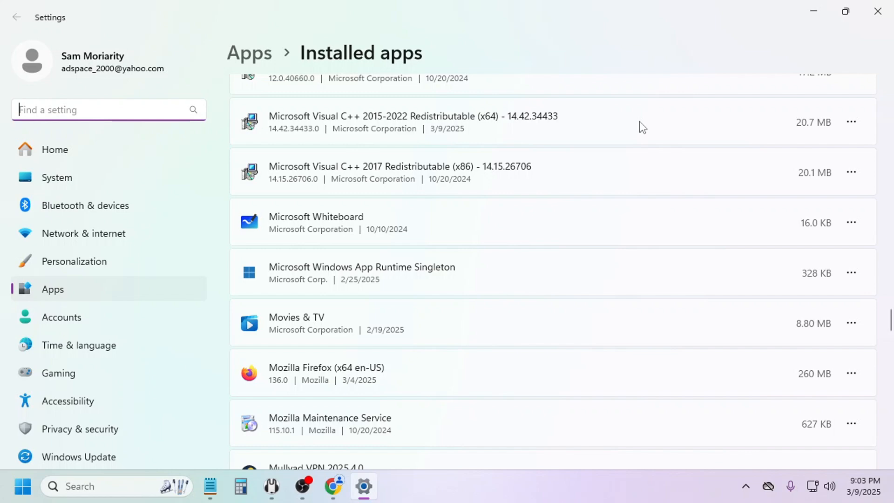
left_click(876, 12)
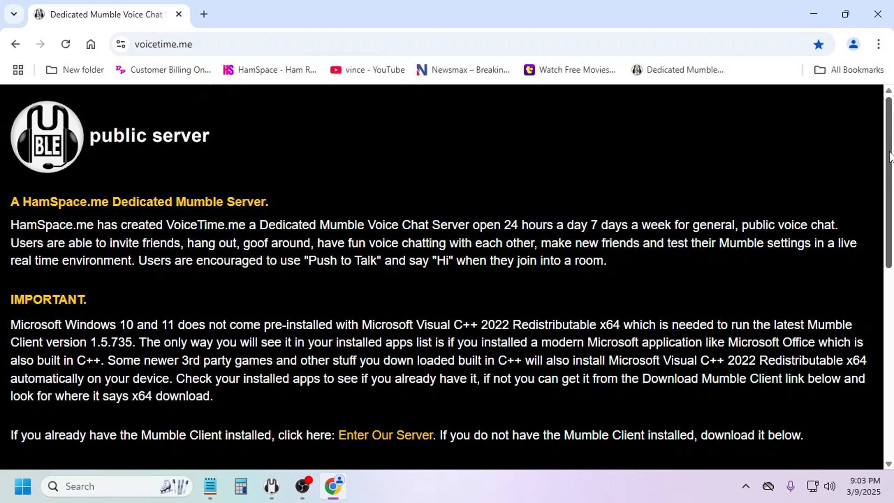
Follow the Mumble.info link on the server page and download the required Microsoft Visual C++ 2022 Redistributable x64.
left_click_drag(889, 156, 891, 253)
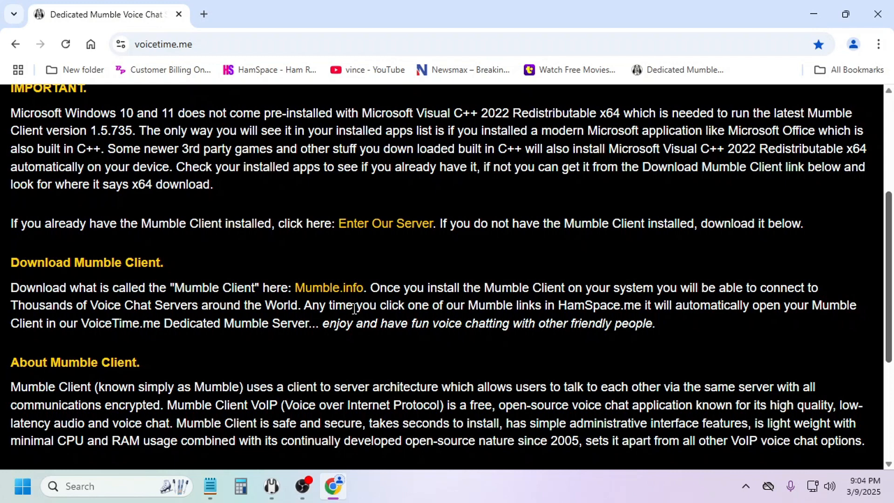
left_click(326, 291)
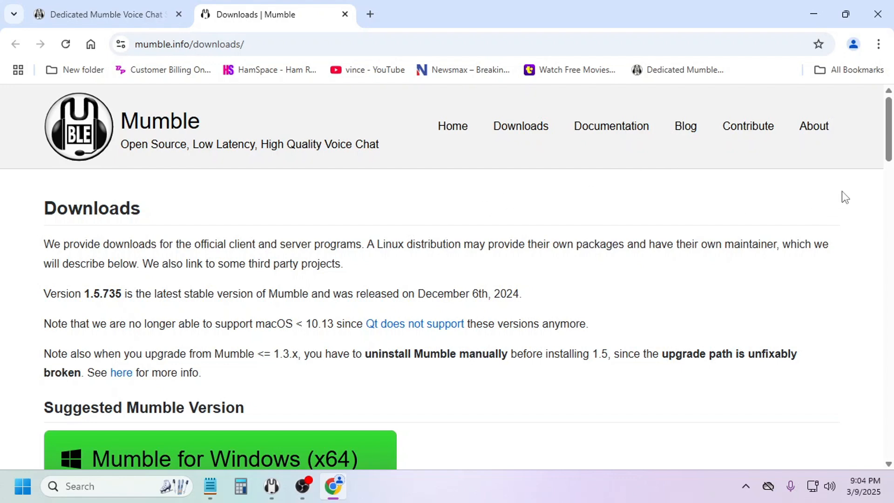
scroll(879, 153, "down", 5)
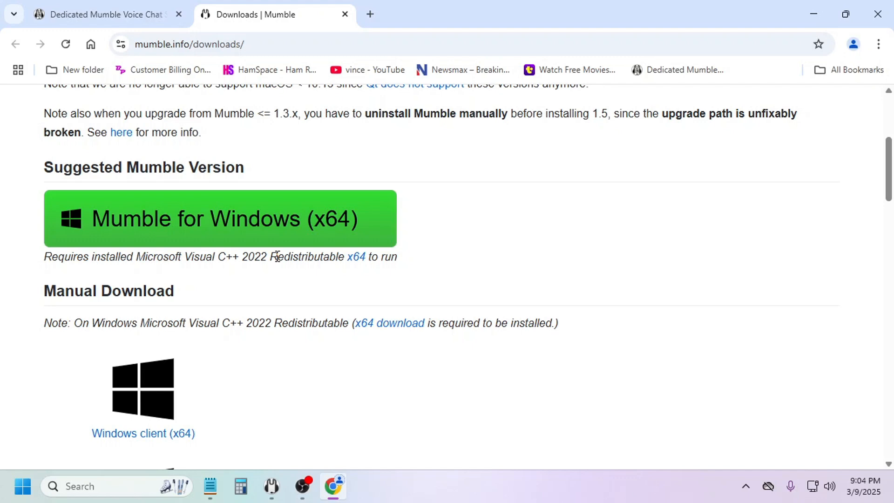
left_click(356, 258)
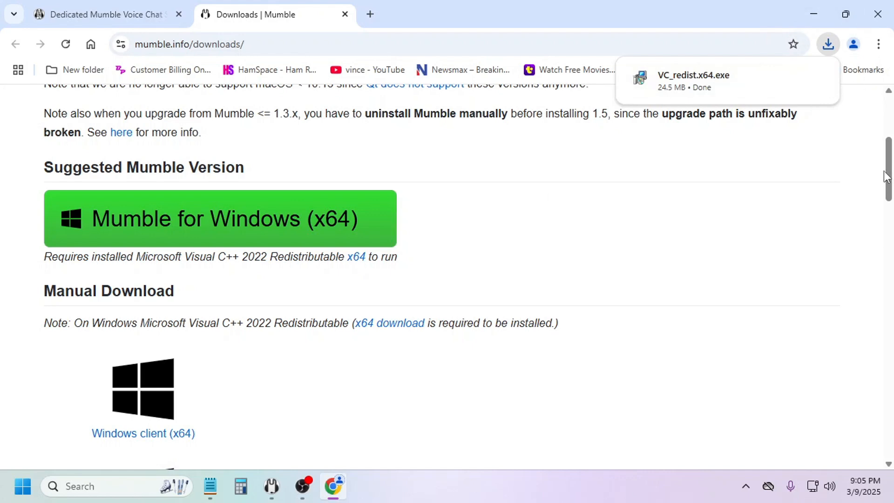
Launch the newly downloaded VC_redist.x64.exe, read to the end of the license terms, agree to them and exit the setup without installing.
left_click(828, 45)
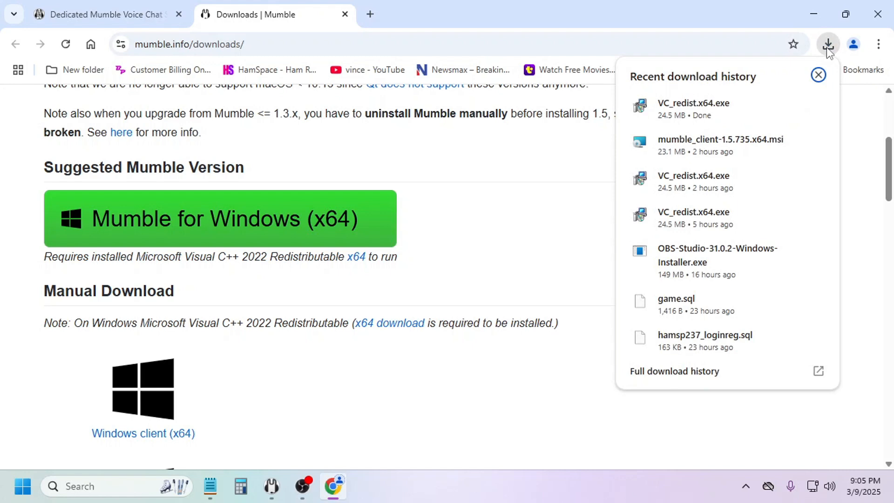
mouse_move(678, 110)
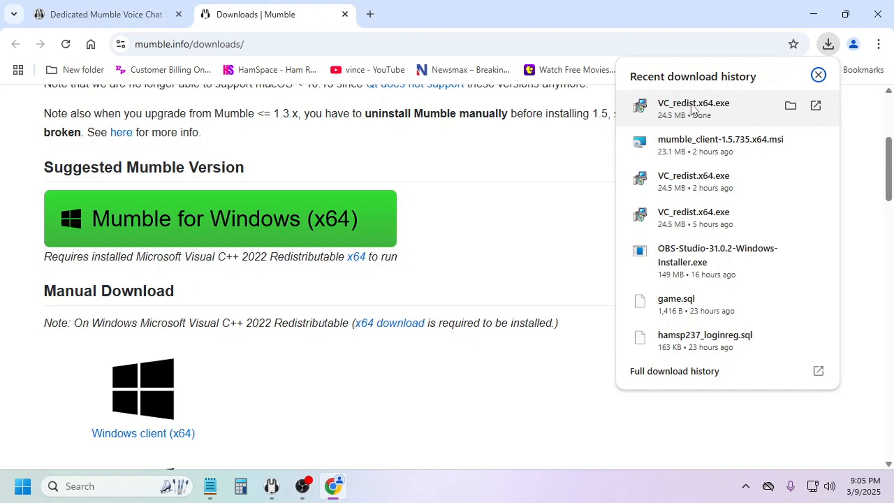
left_click(691, 104)
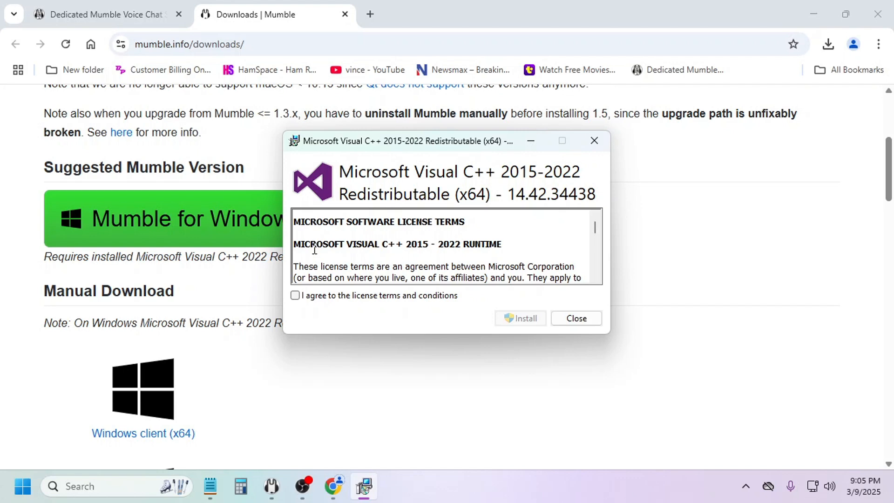
left_click_drag(595, 228, 597, 276)
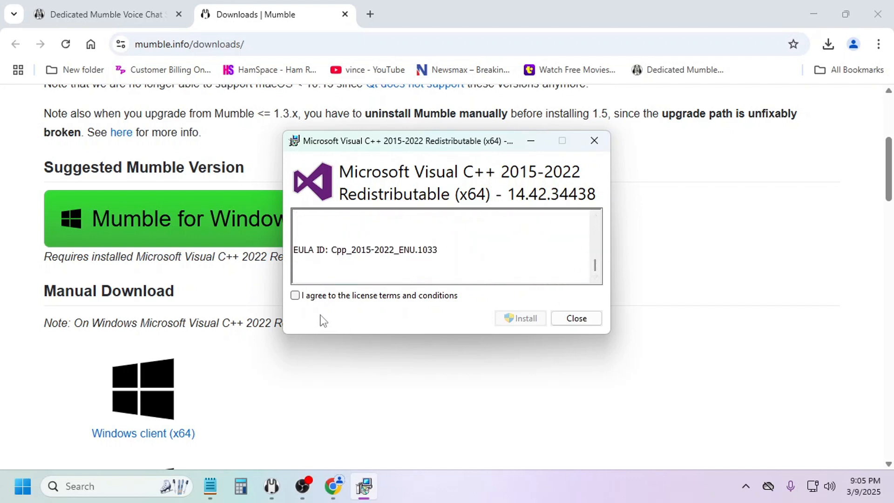
left_click(295, 295)
left_click(596, 141)
left_click(515, 297)
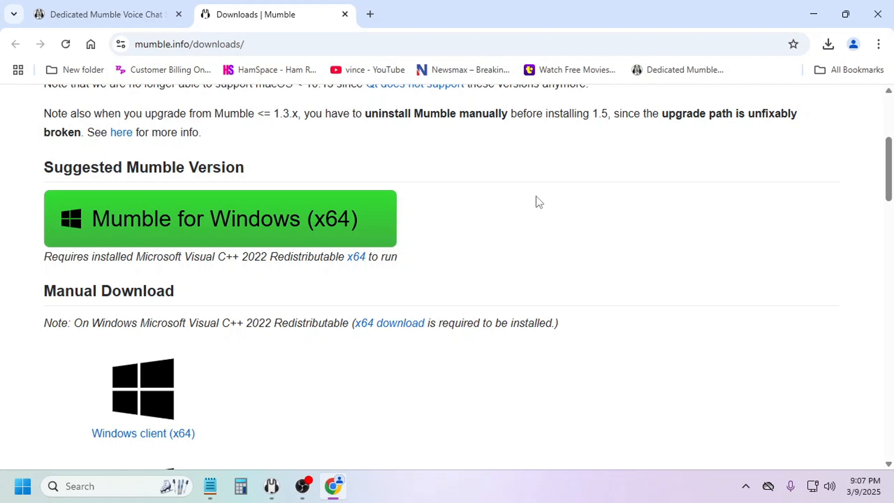
Download Mumble for Windows (x64) and open mumble_client-1.5.735.x64.msi, exiting its setup wizard without installing.
left_click(241, 224)
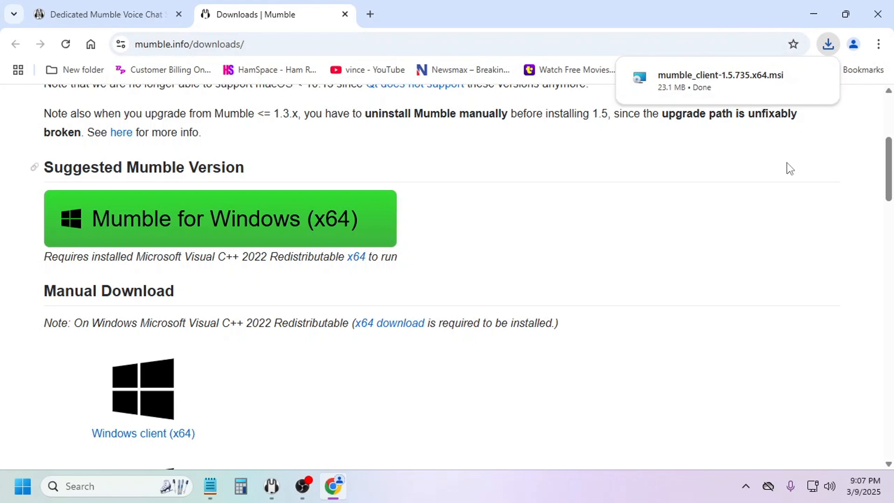
left_click(827, 46)
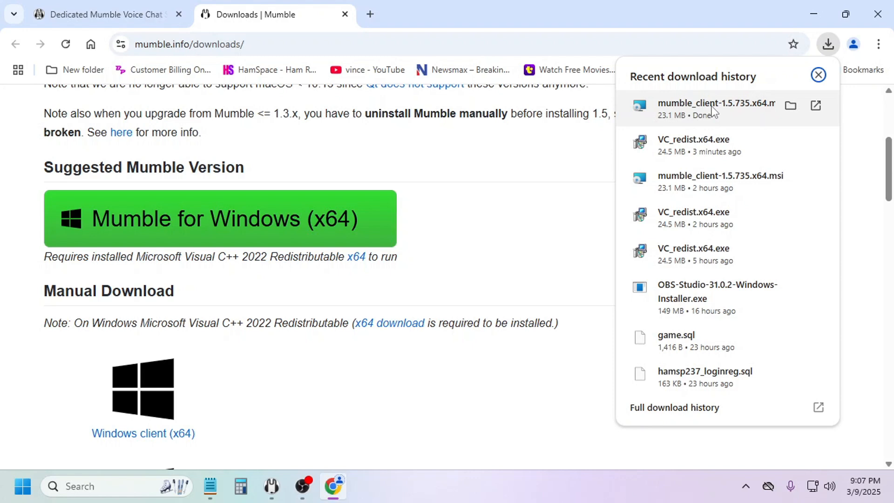
left_click(749, 107)
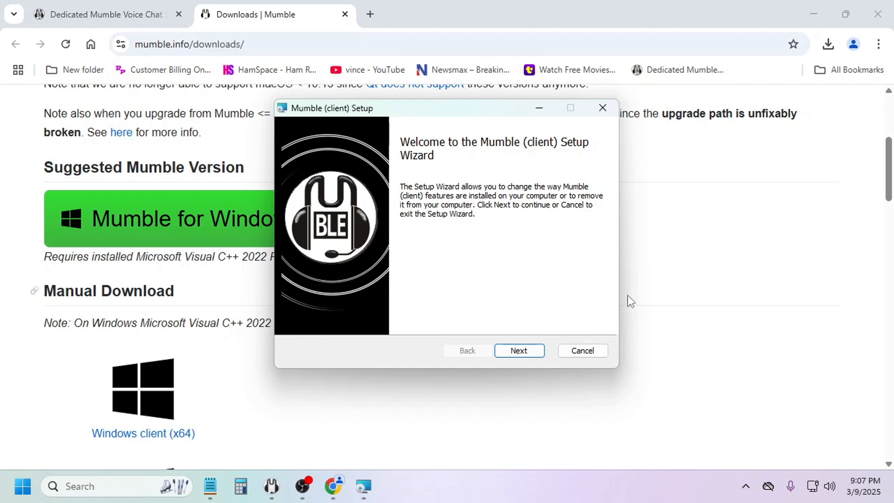
left_click(583, 351)
left_click(418, 264)
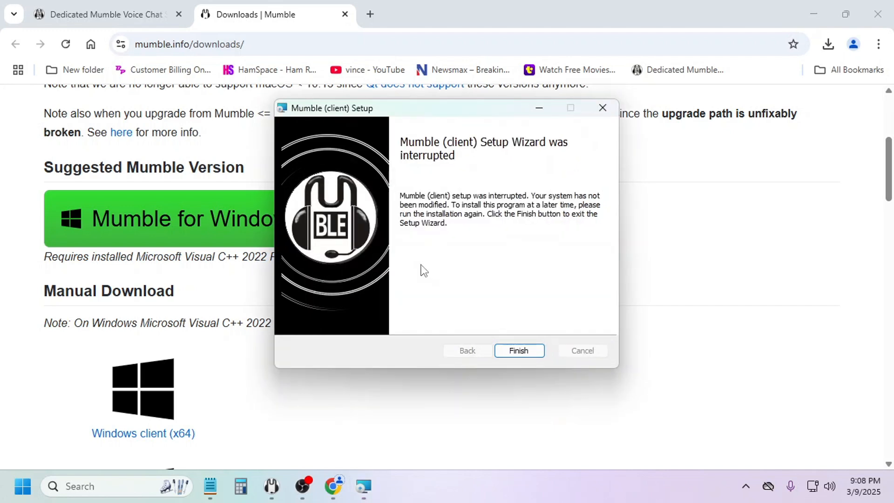
left_click(513, 351)
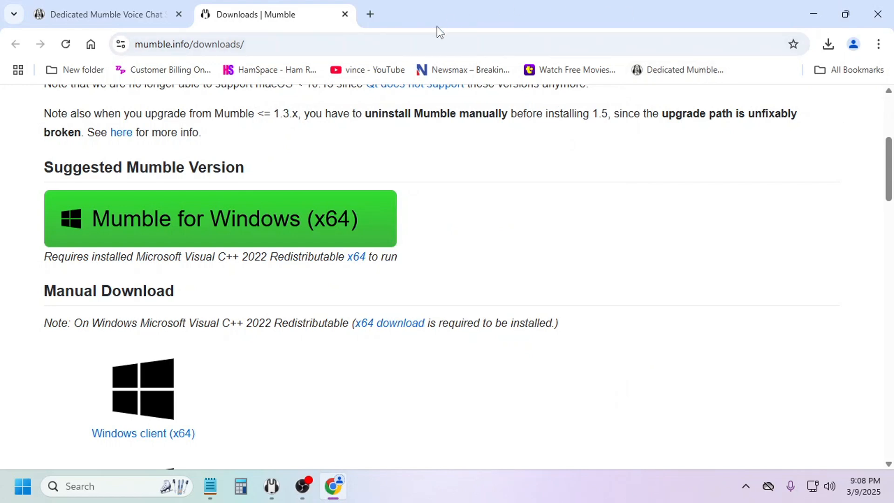
Close the Mumble downloads page, return to the start of the voicetime.me page and minimize the browser to reach the desktop.
left_click(345, 14)
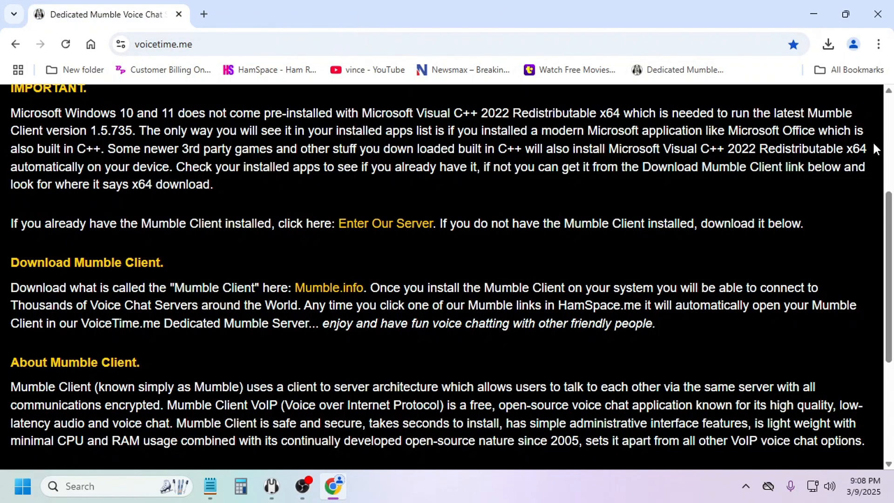
scroll(888, 215, "up", 5)
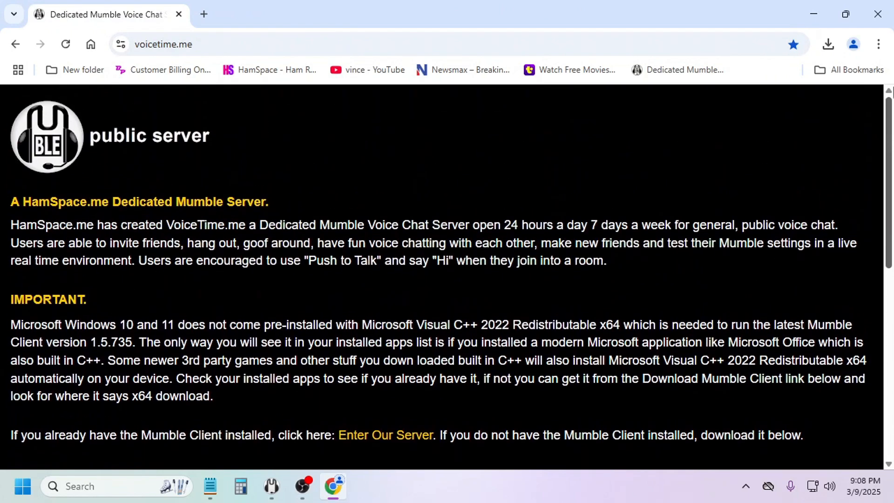
left_click(814, 15)
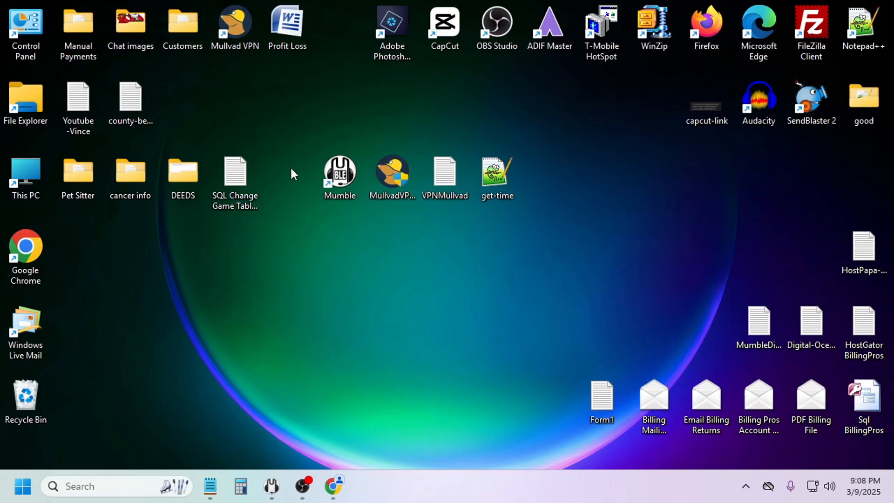
Bring up the running Mumble client, close it, and relaunch Mumble from the desktop.
left_click(273, 489)
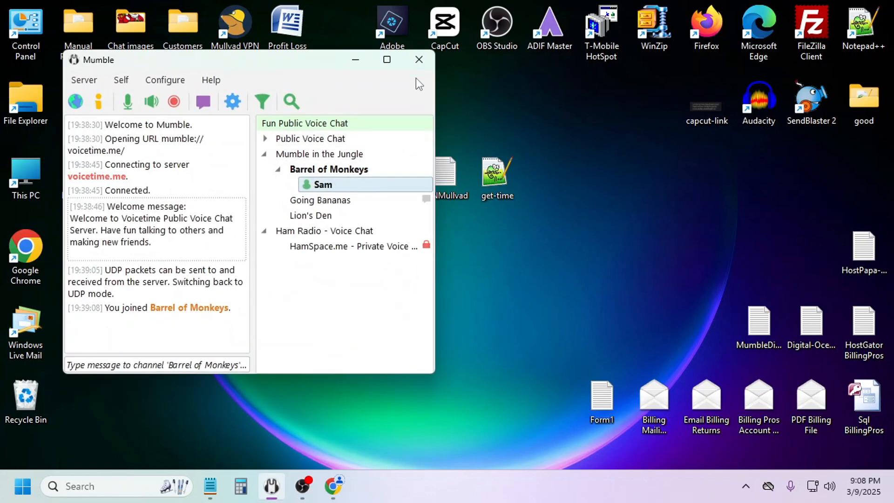
left_click(429, 61)
left_click(244, 250)
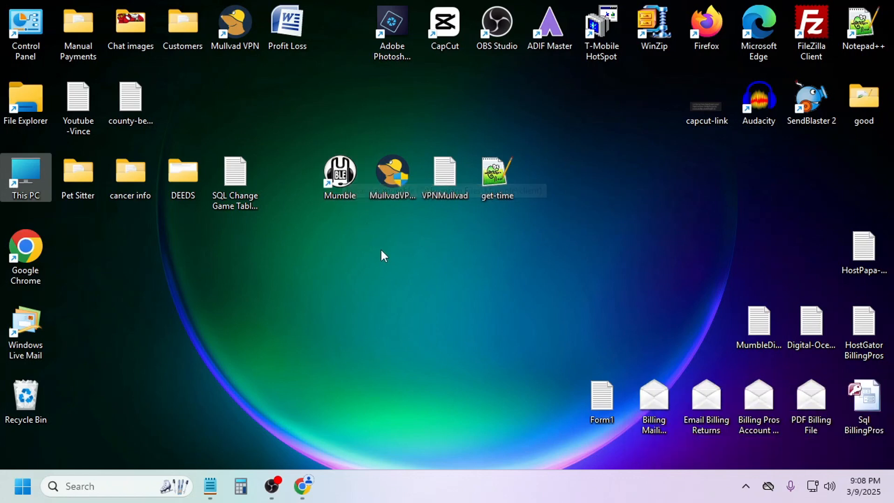
double_click(346, 180)
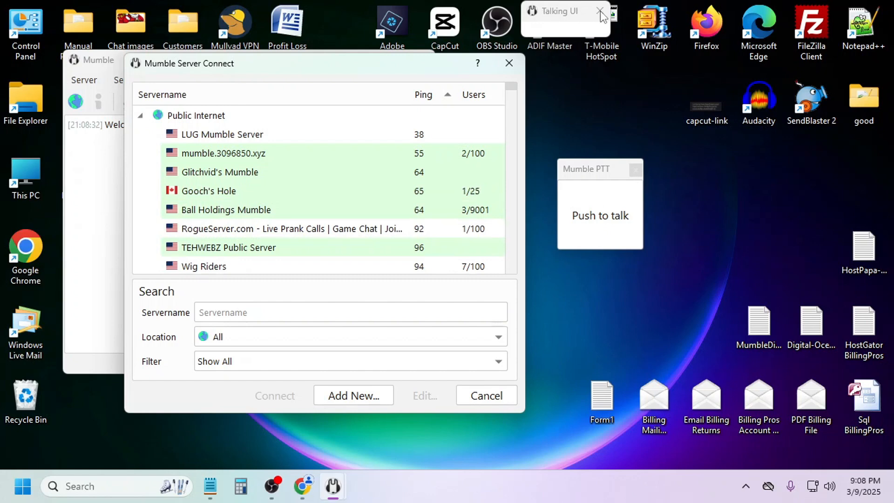
Dismiss the Mumble Server Connect list, the Mumble PTT window and the Talking UI window.
left_click(509, 64)
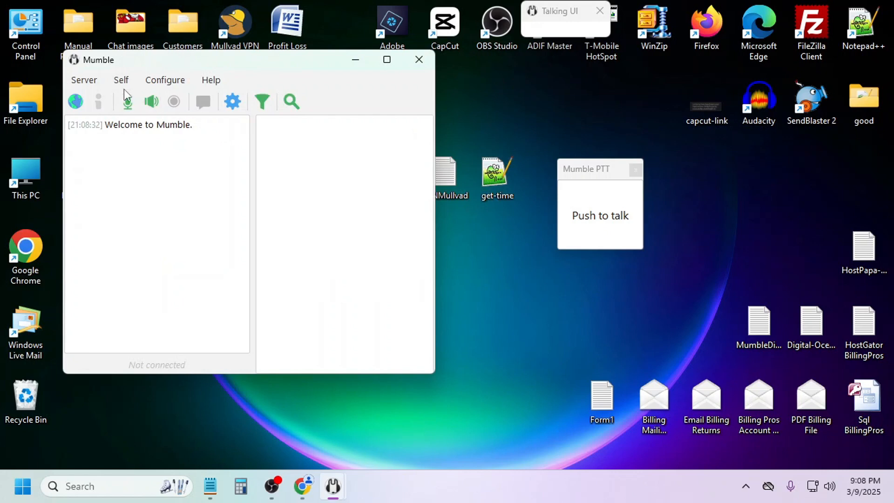
left_click(635, 169)
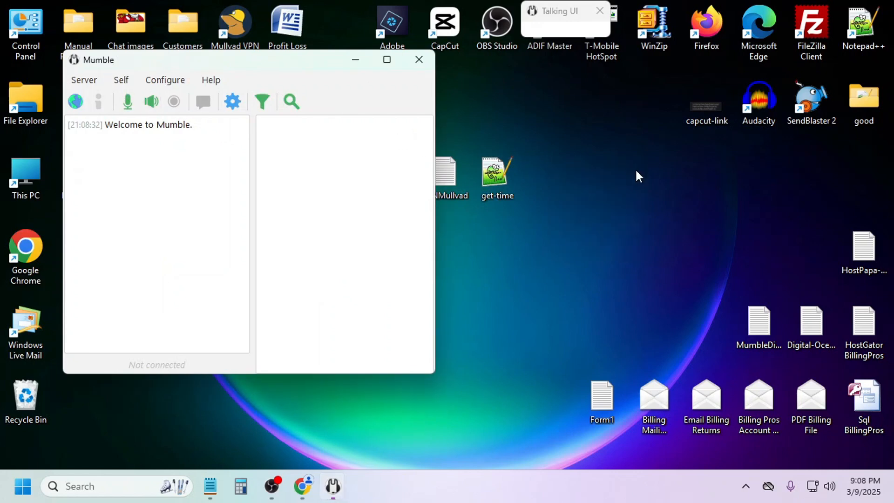
left_click(600, 11)
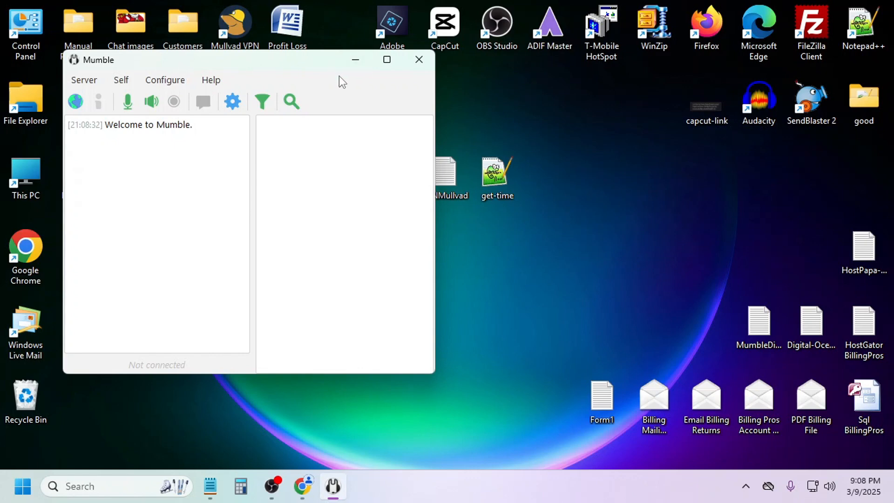
Complete the Audio Wizard, keeping the default devices, 50 ms output delay and Push To Talk on Num 0.
left_click(169, 82)
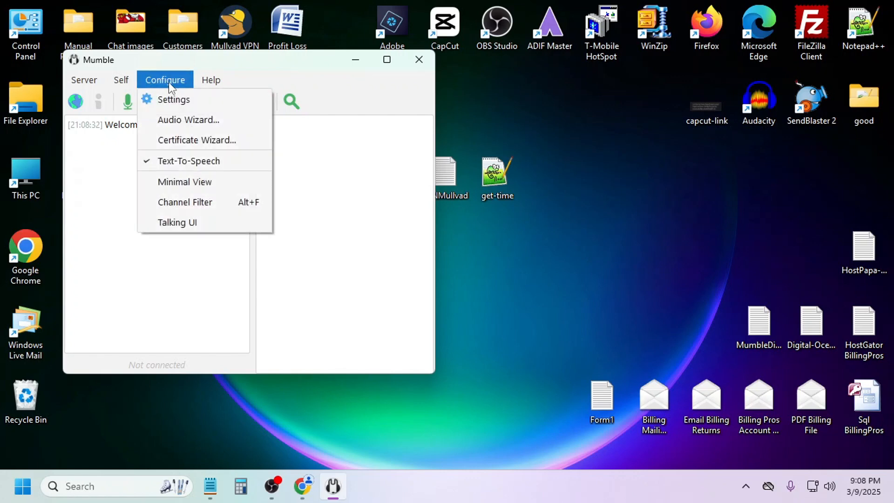
left_click(185, 122)
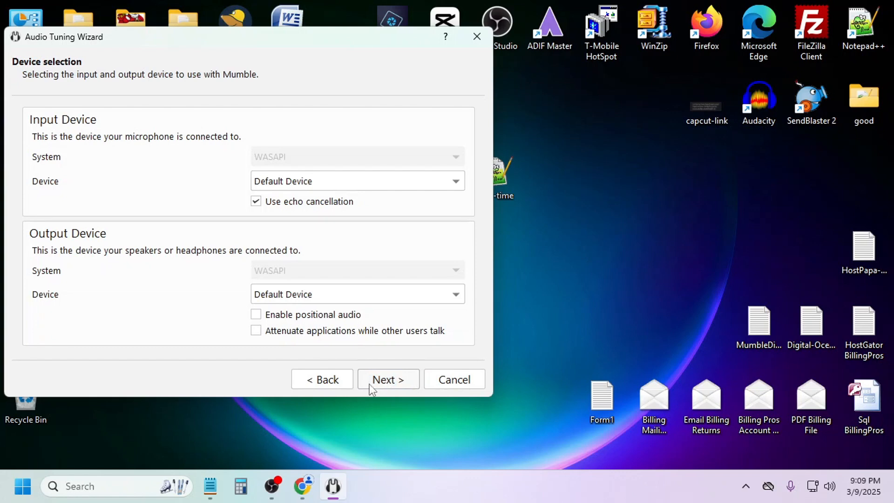
left_click(389, 381)
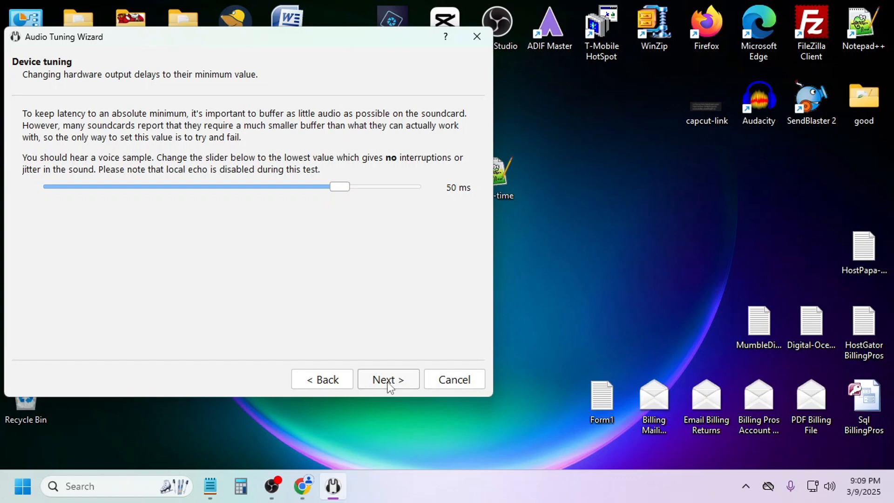
left_click(391, 383)
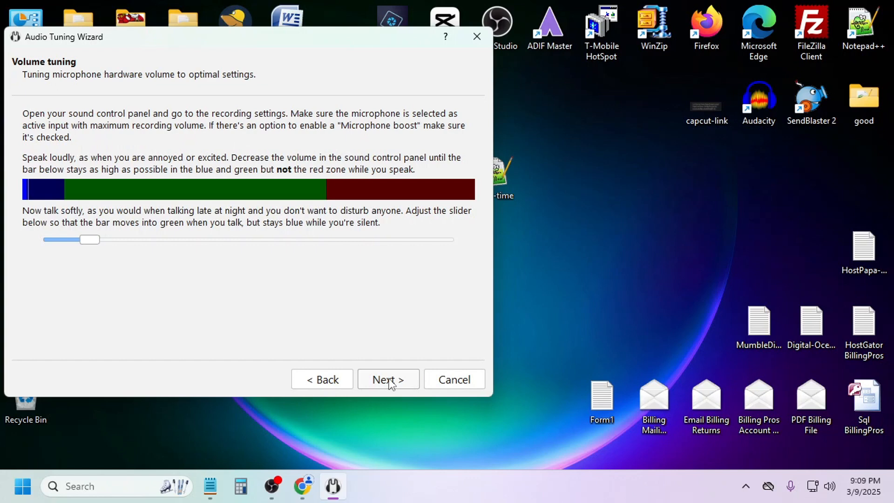
left_click(391, 384)
left_click(390, 380)
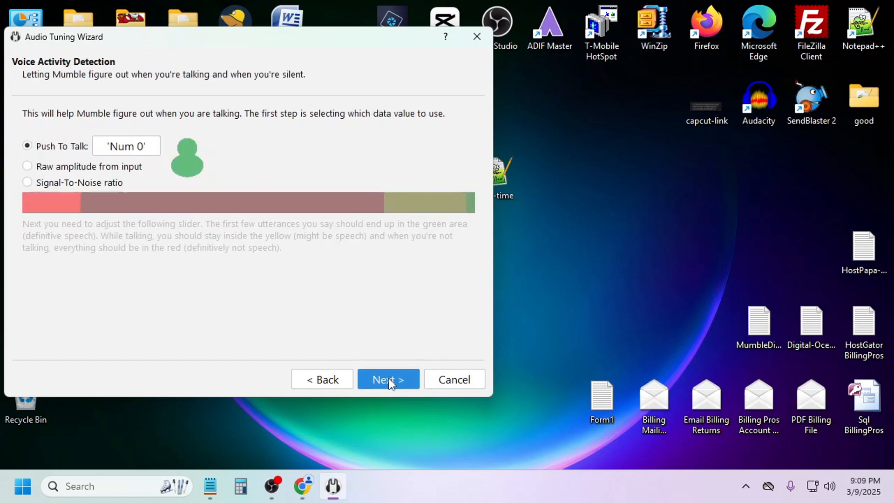
left_click(391, 381)
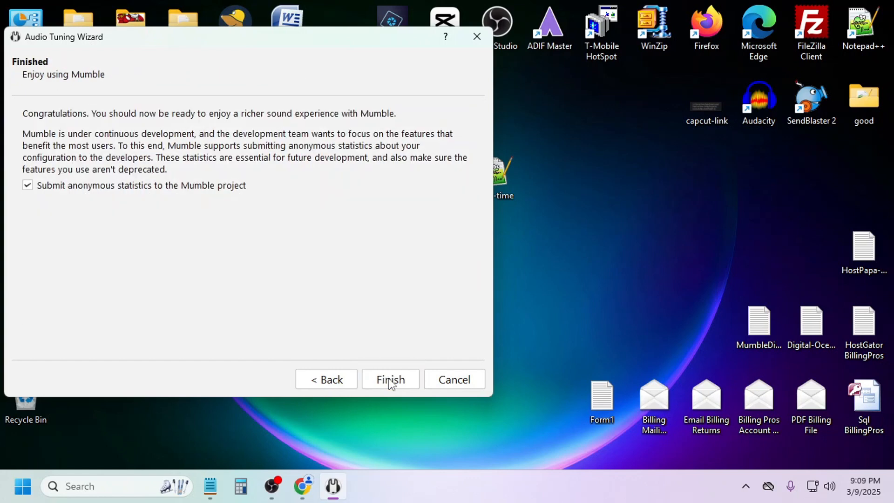
left_click(391, 381)
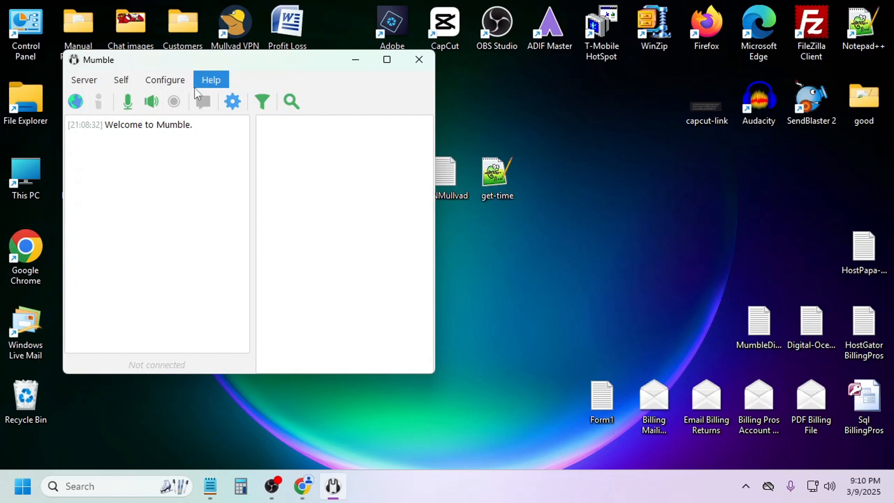
Open Mumble's audio input settings and choose Push To Talk as the transmit mode.
left_click(162, 82)
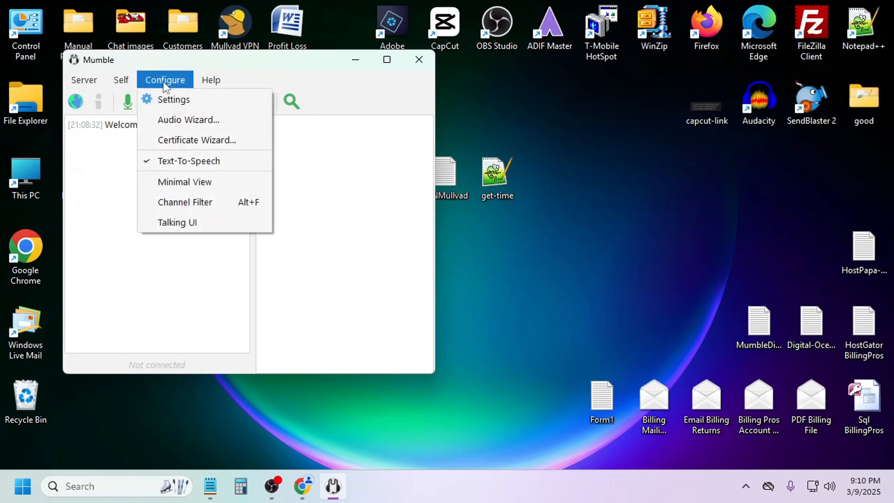
mouse_move(211, 80)
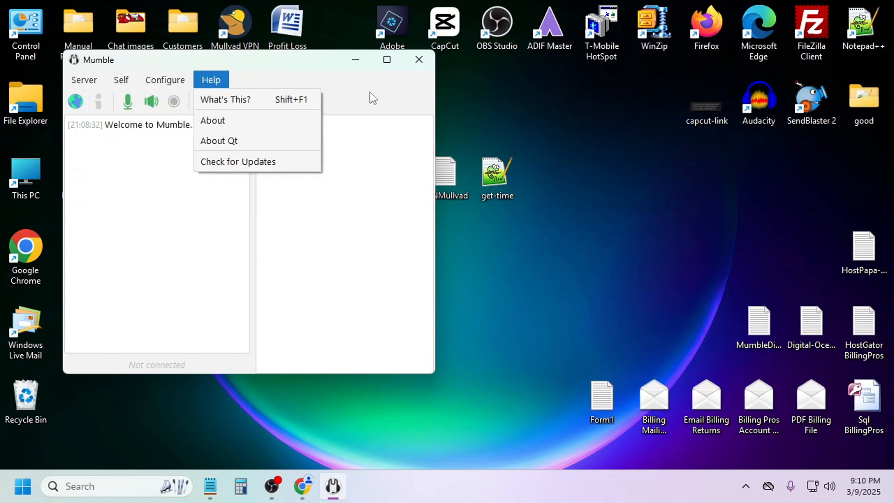
mouse_move(165, 79)
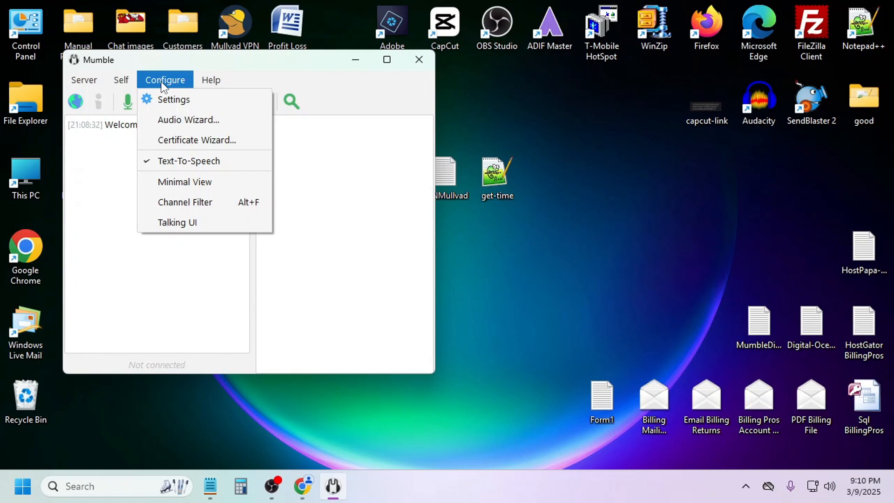
left_click(170, 100)
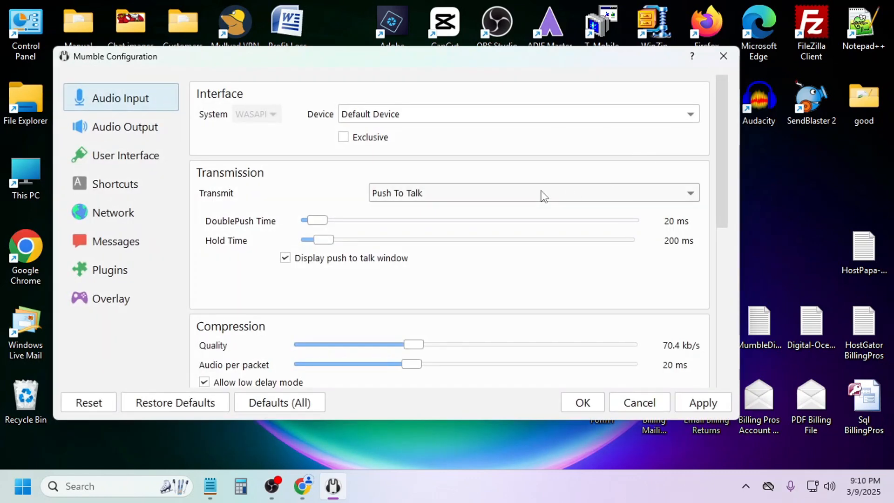
left_click(690, 195)
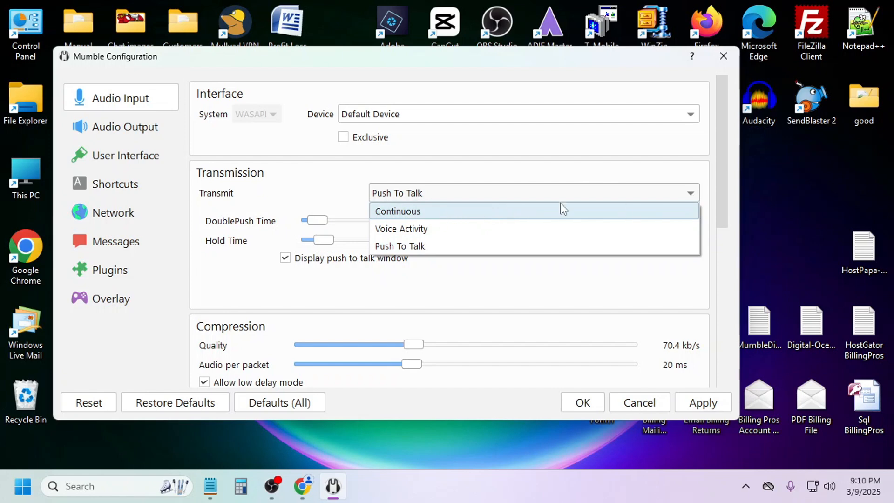
left_click(345, 180)
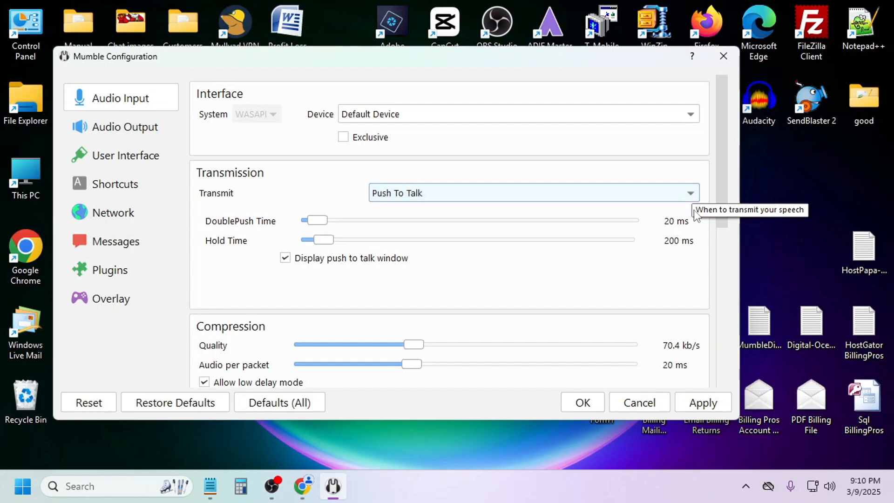
left_click(691, 194)
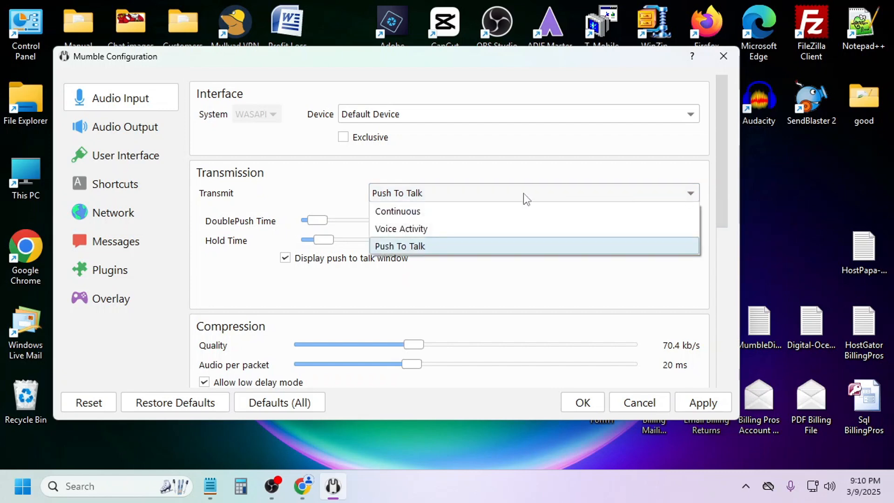
left_click(444, 247)
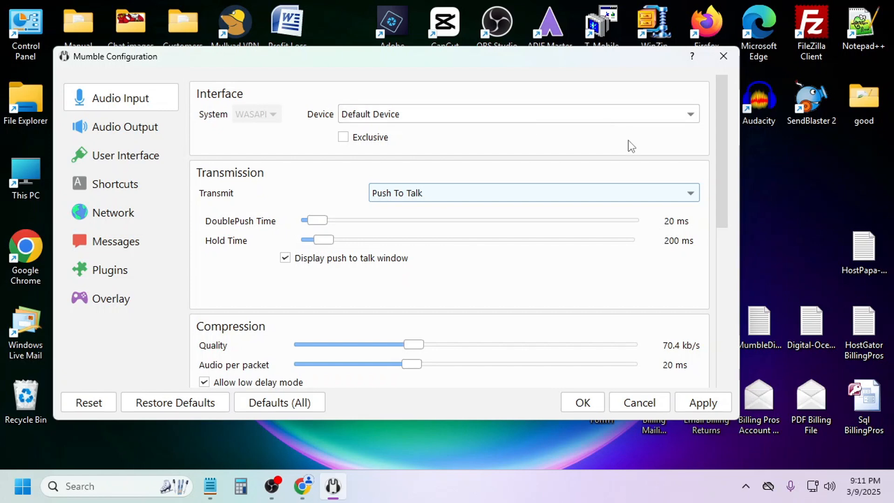
Remove the existing Push-to-Talk entry from the configured shortcuts.
left_click(111, 186)
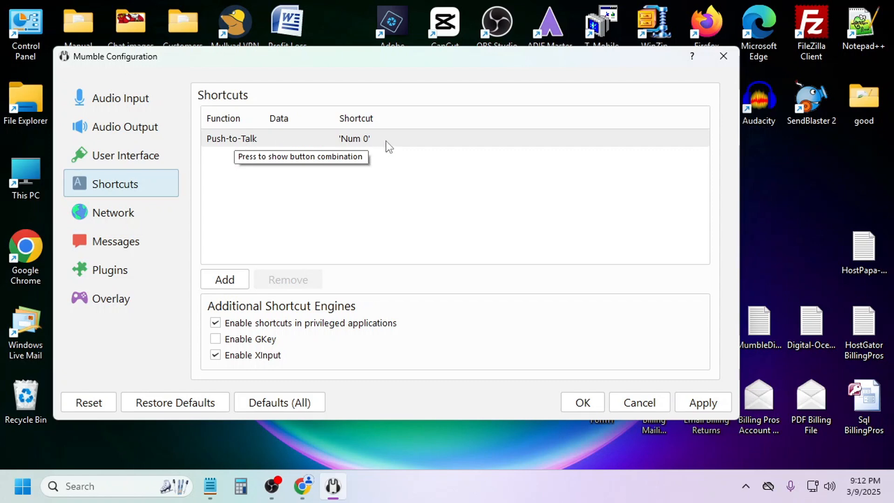
double_click(232, 138)
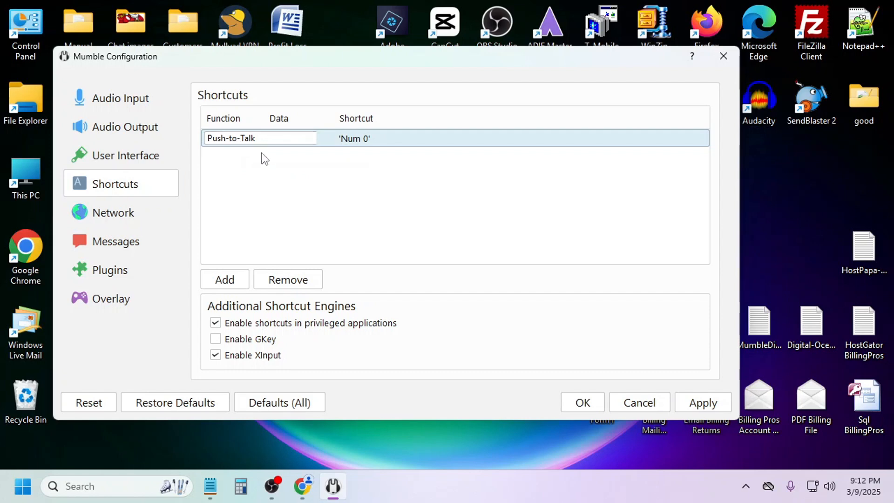
left_click(282, 281)
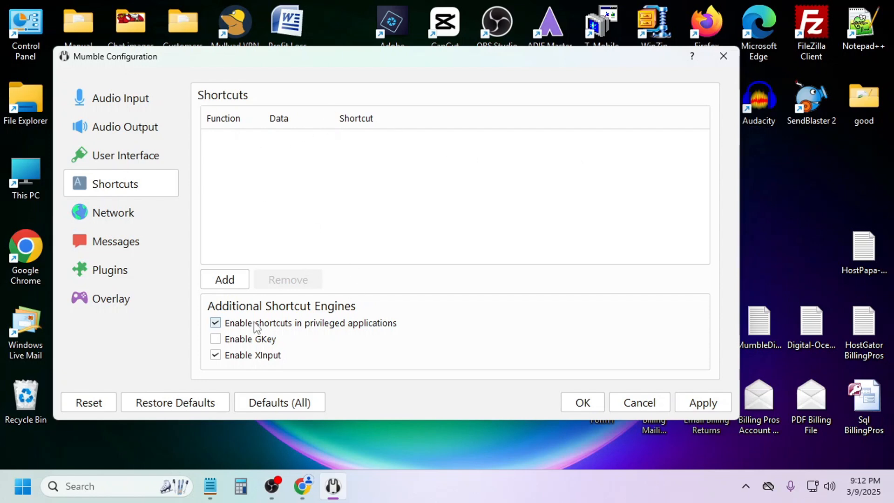
Add a new shortcut and set its function to Push-to-Talk.
left_click(233, 281)
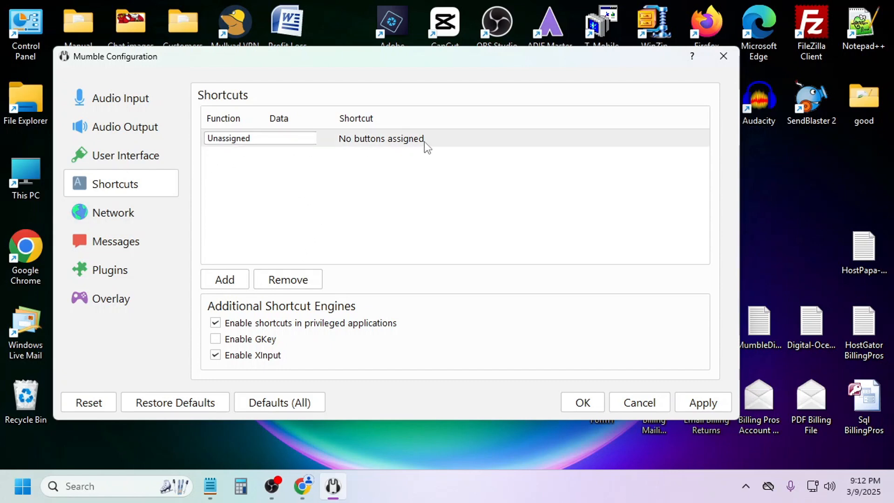
left_click(227, 138)
left_click_drag(347, 281, 339, 164)
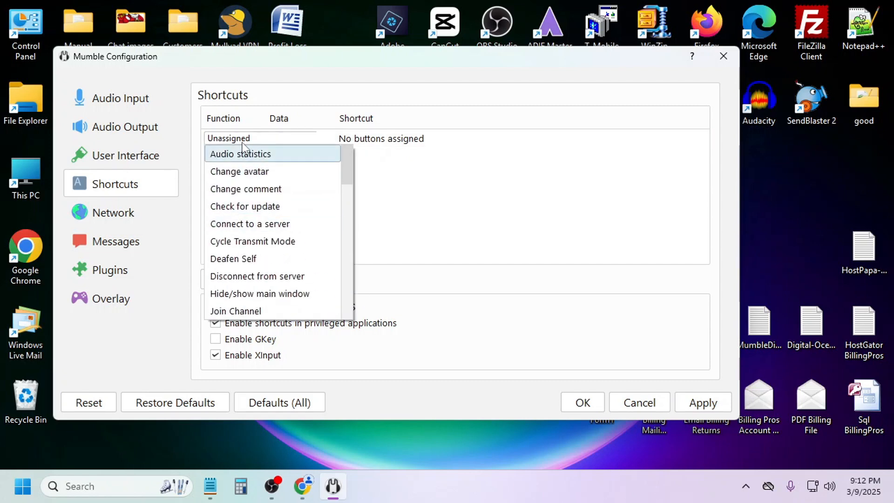
left_click_drag(346, 166, 352, 227)
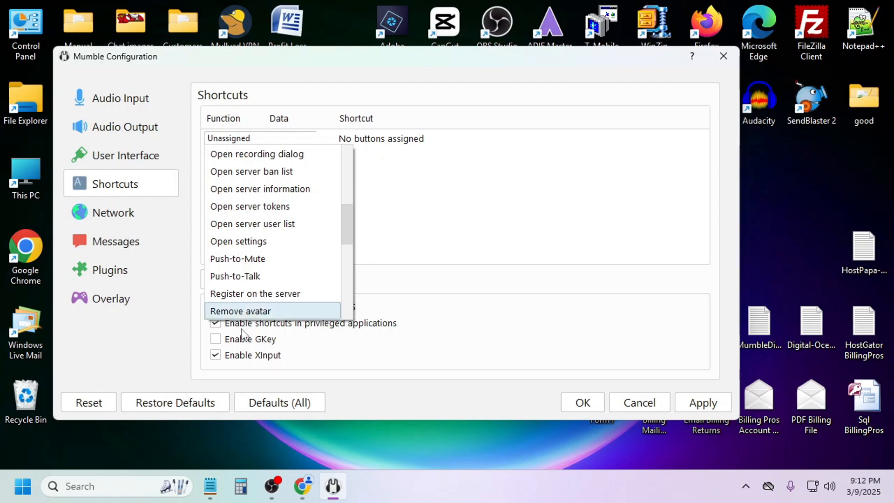
left_click(238, 276)
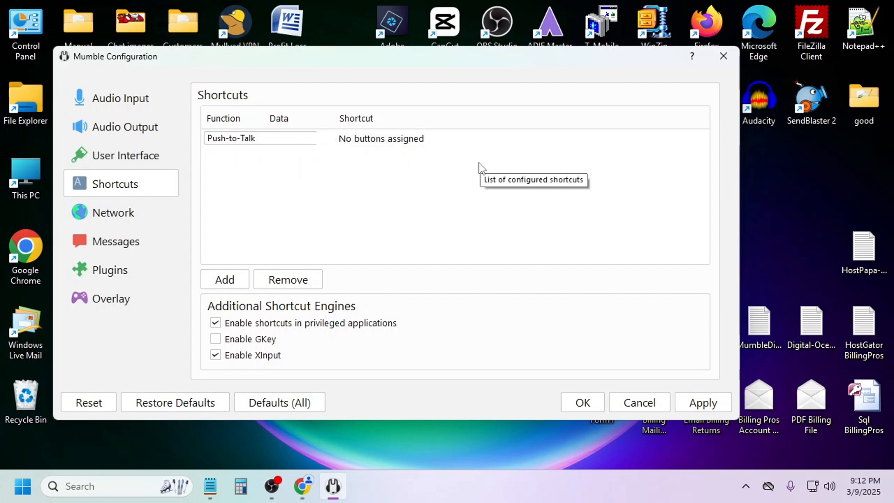
Assign Num 0 on the keyboard to the Push-to-Talk shortcut, then apply and save the configuration.
double_click(392, 139)
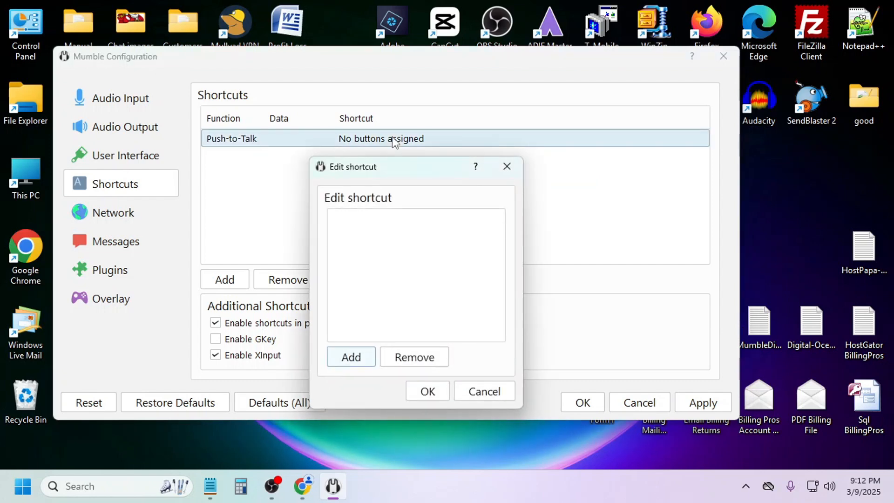
left_click(353, 358)
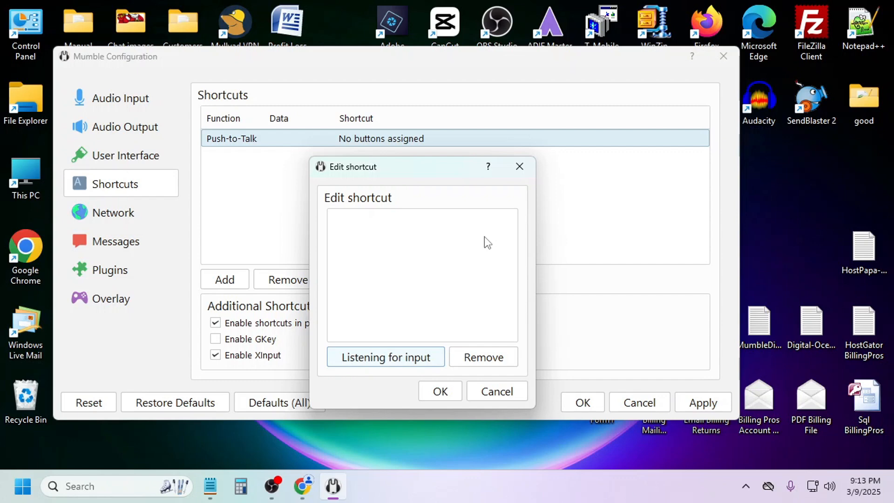
key("ctrl")
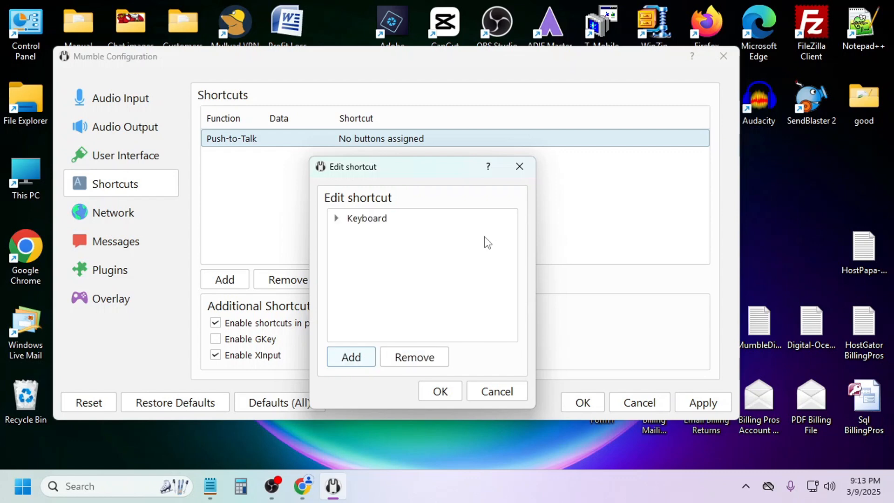
left_click(336, 218)
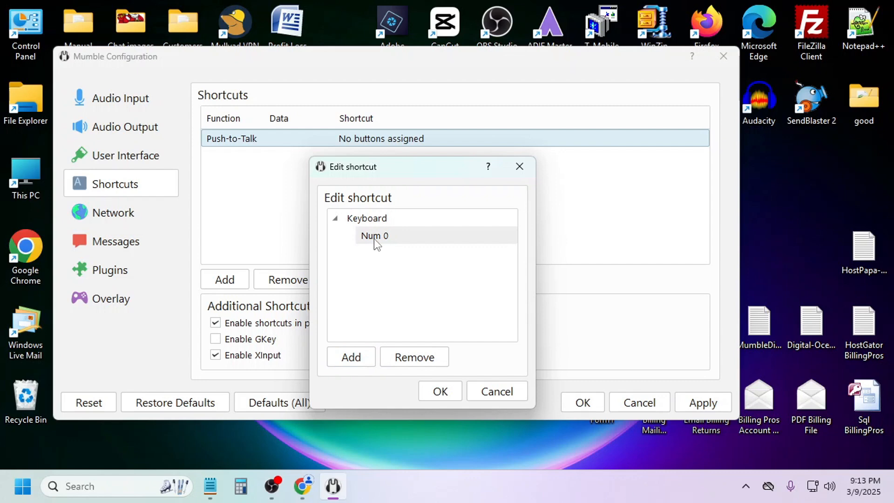
left_click(440, 391)
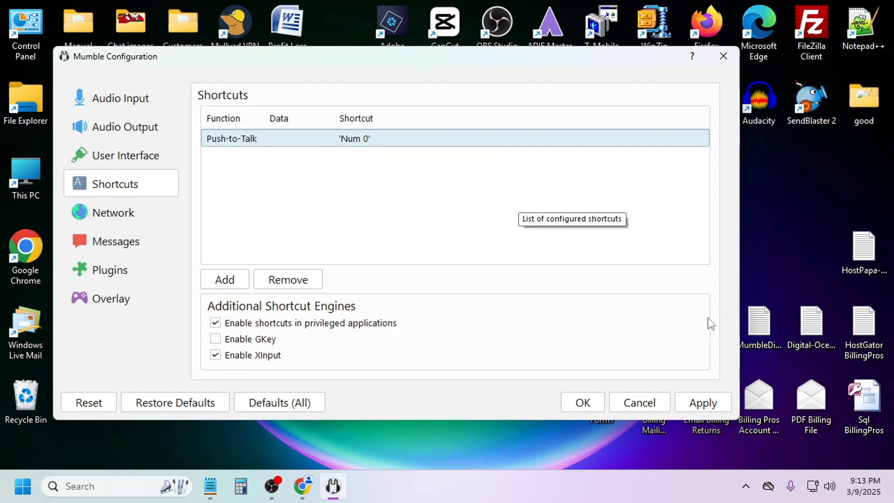
left_click(701, 403)
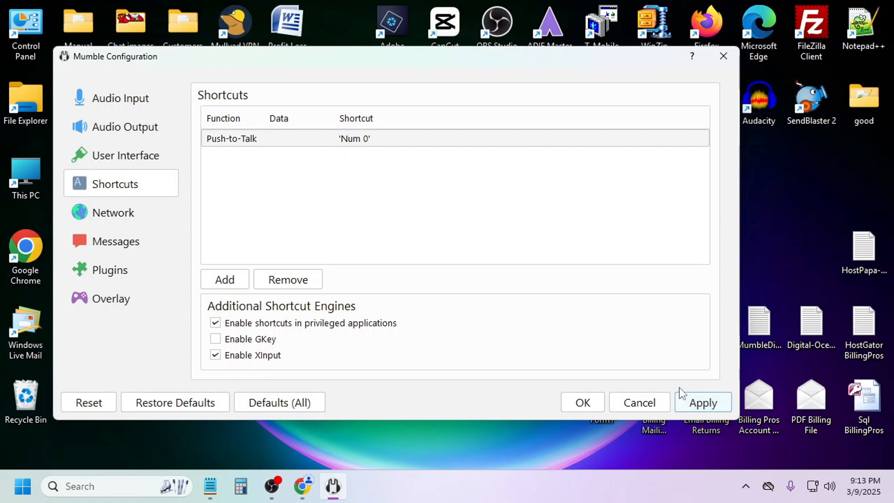
left_click(583, 402)
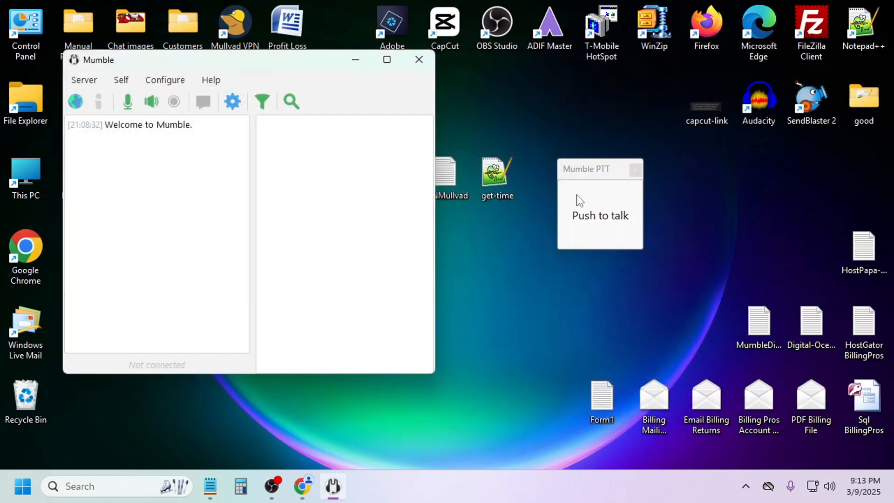
Close the Mumble PTT window, reposition the main Mumble window on the desktop, and open the server connection list.
left_click(634, 170)
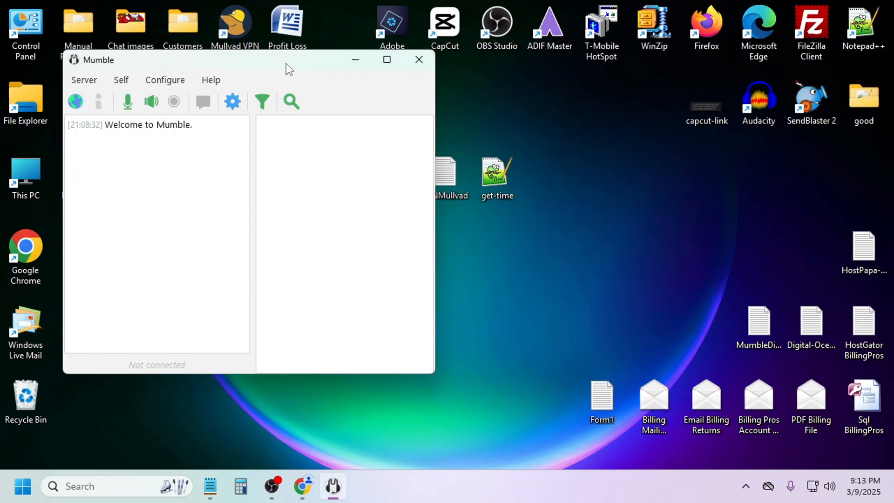
left_click_drag(286, 64, 379, 93)
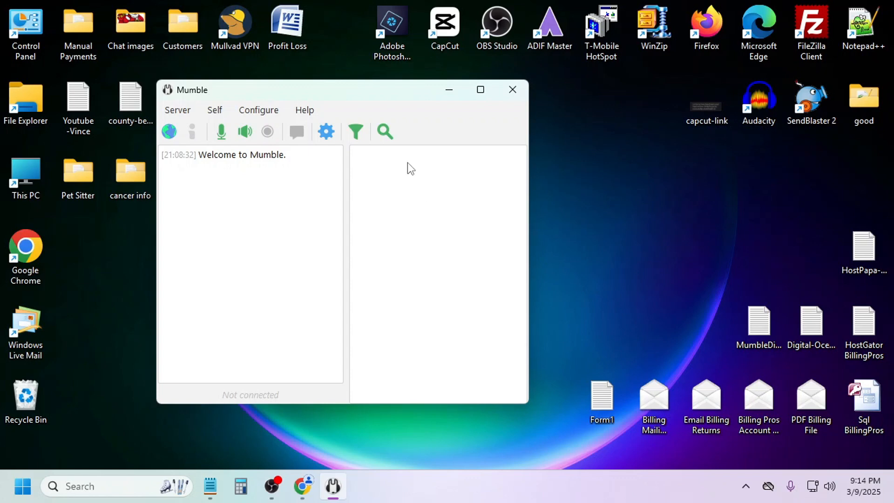
left_click(168, 113)
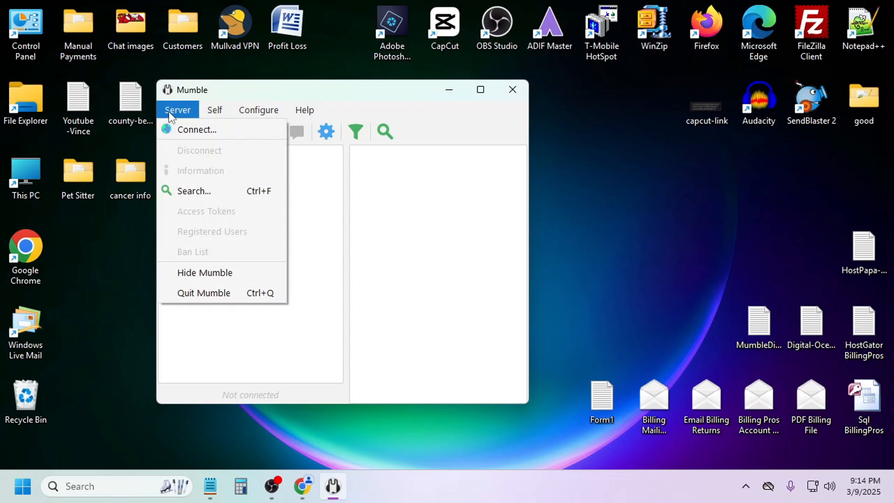
left_click(191, 133)
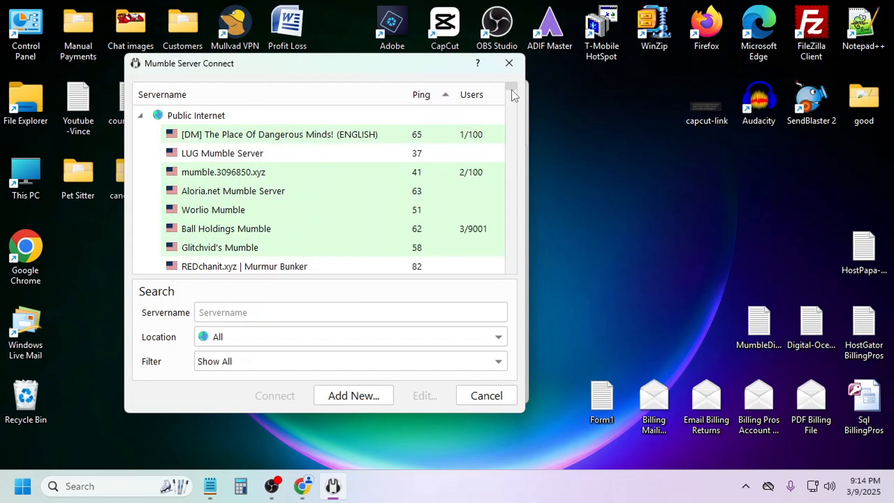
Browse the public servers filtered by the Asia location and by United Kingdom of Great Britain and Northern Ireland.
mouse_move(513, 90)
left_mouse_down()
mouse_move(512, 275)
mouse_move(513, 74)
left_mouse_up()
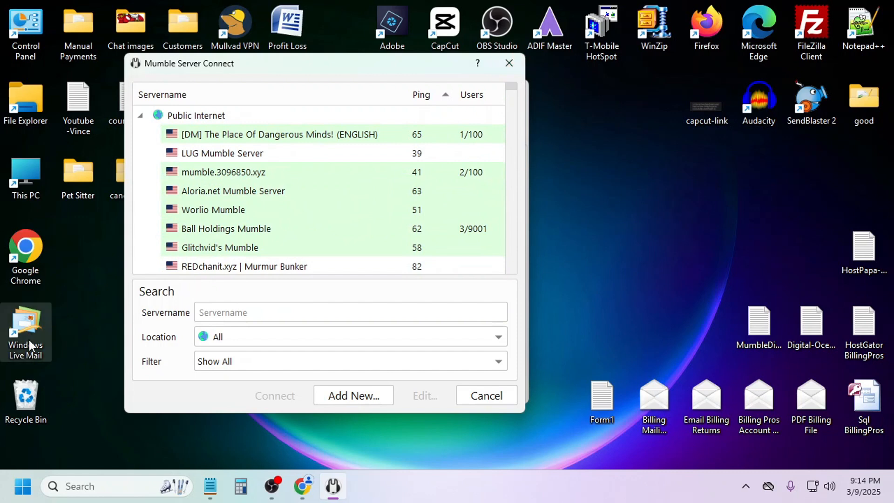
left_click(497, 336)
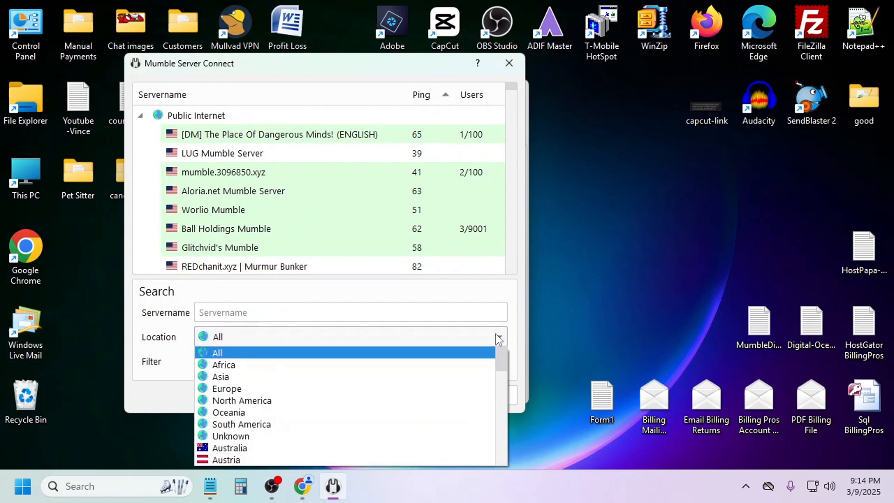
left_click(258, 377)
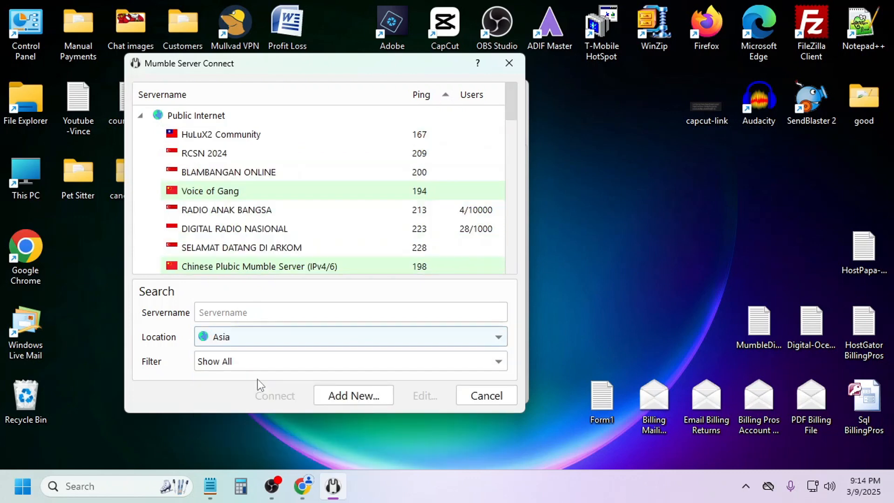
left_click_drag(509, 113, 501, 279)
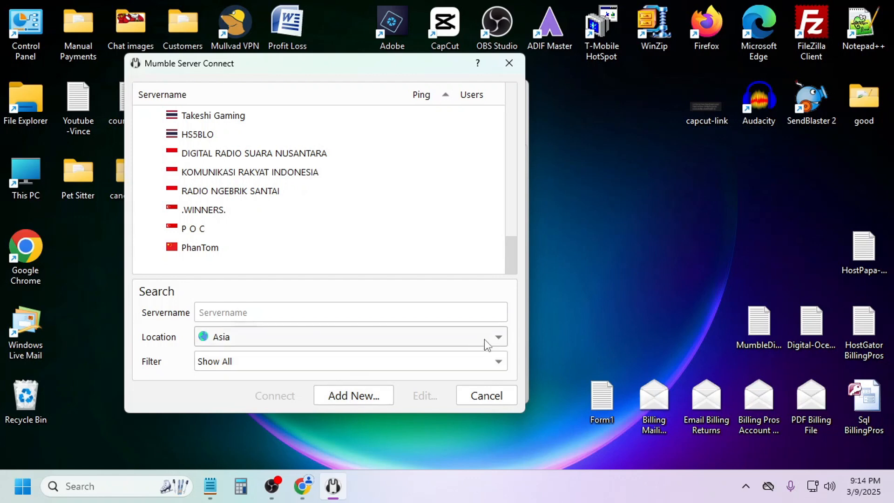
left_click(498, 336)
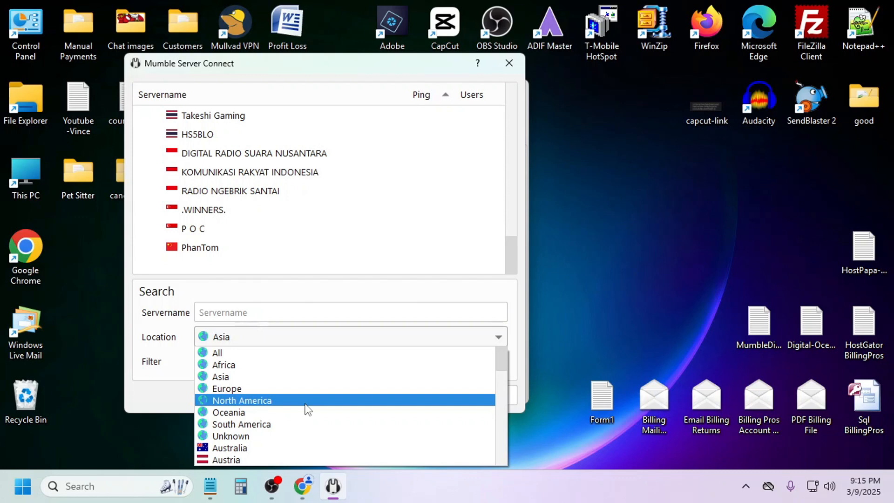
left_click_drag(502, 359, 482, 464)
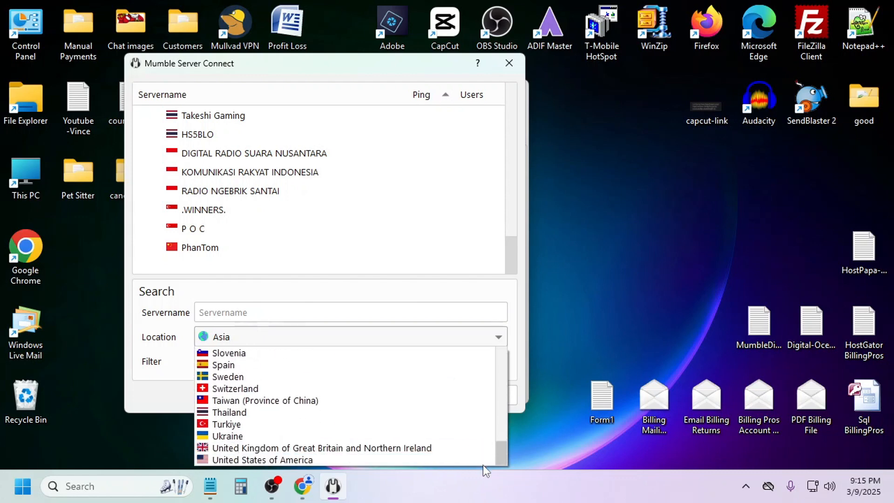
left_click(257, 448)
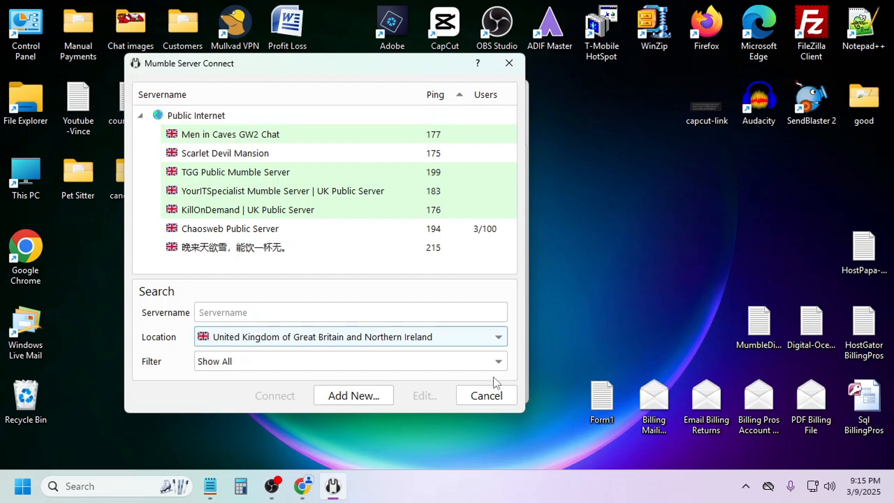
Search the server list for the name "fun p" with the location set to United States of America.
left_click(264, 313)
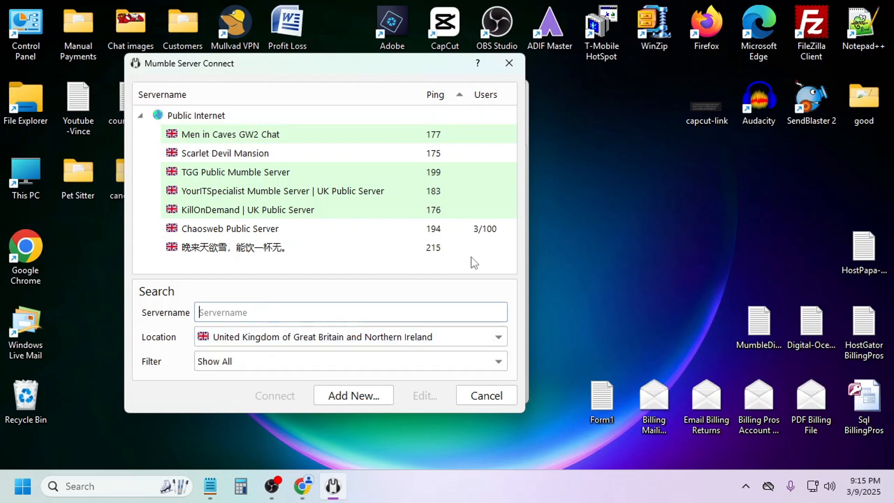
type("fun")
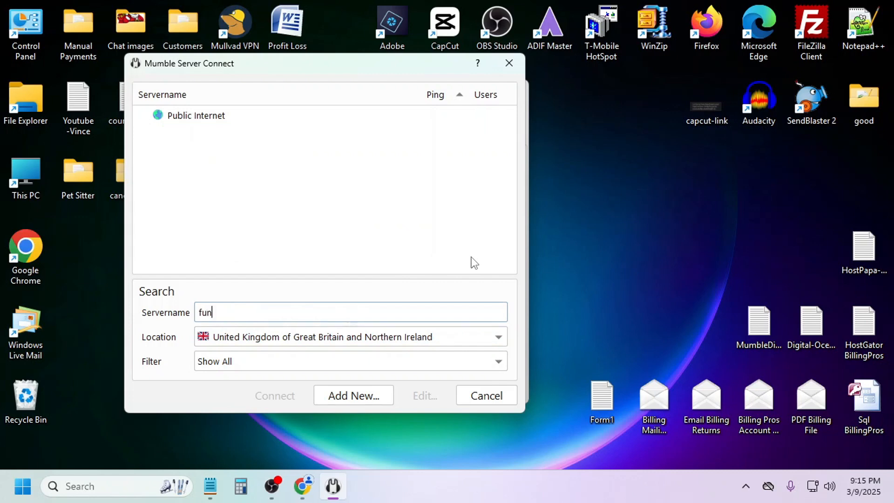
left_click(501, 338)
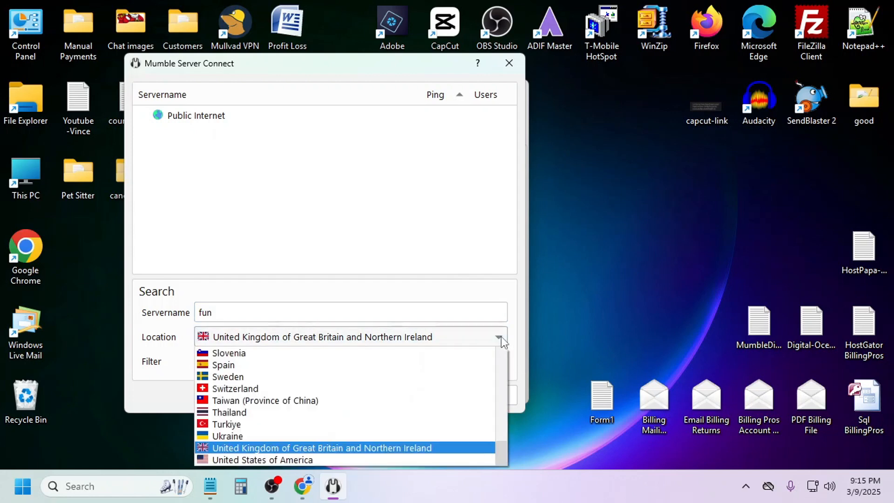
left_click(325, 459)
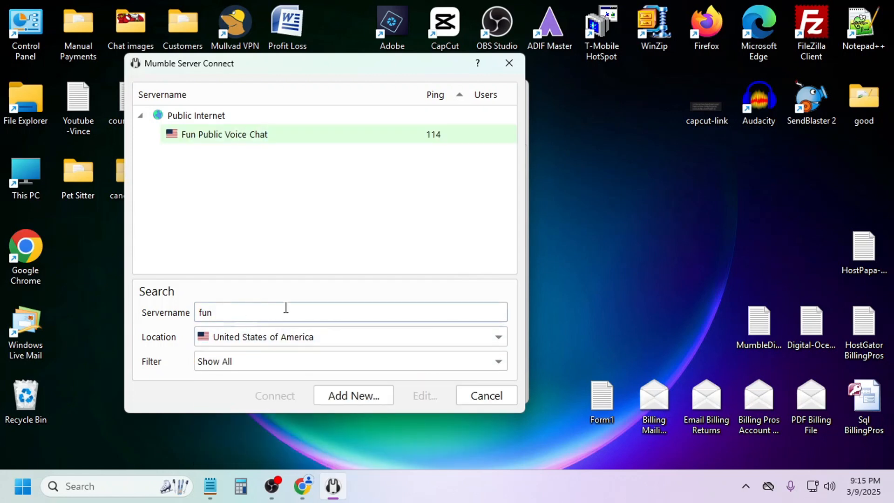
type("p")
Connect to the Fun Public Voice Chat server, accepting the prefilled username.
left_click(240, 139)
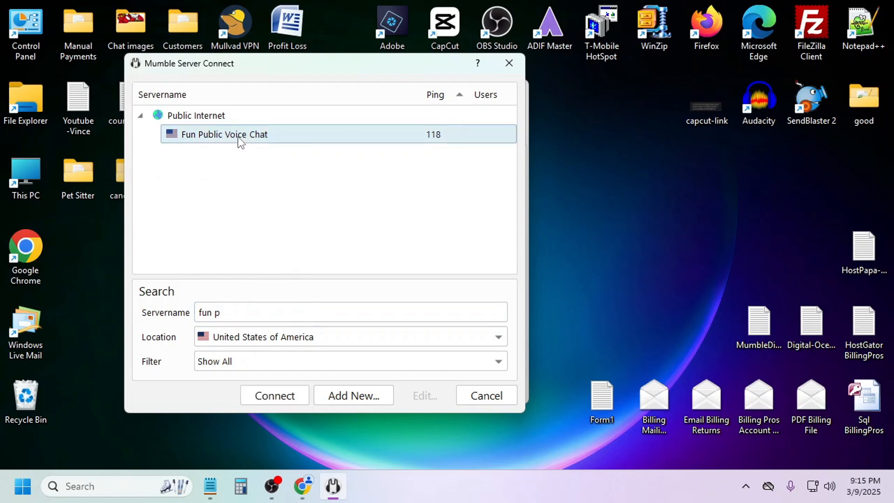
mouse_move(195, 136)
left_click(279, 400)
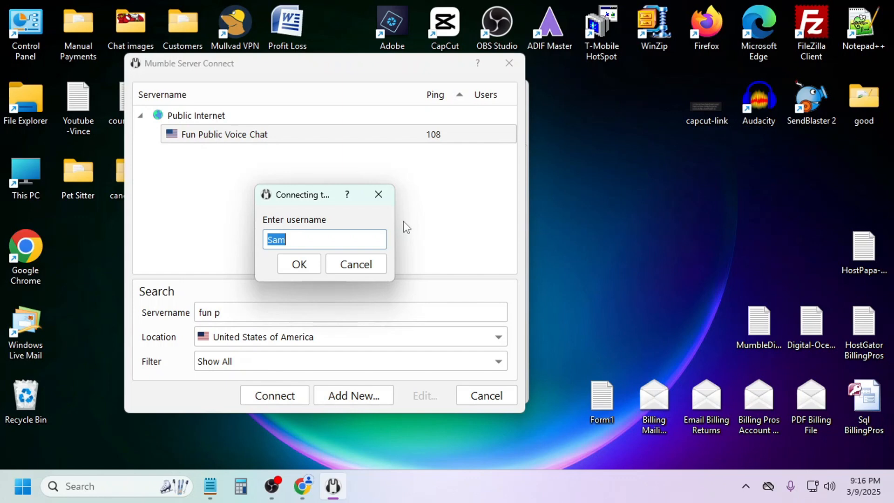
left_click(300, 264)
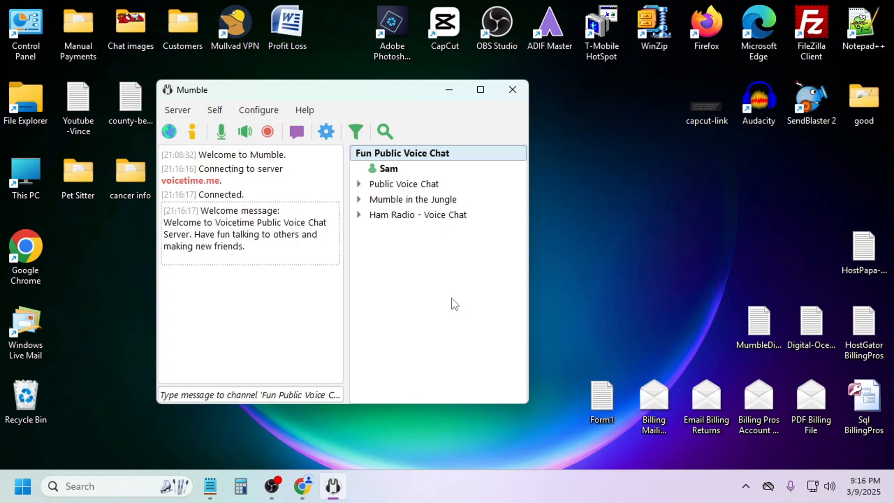
Expand the Public Voice Chat, Mumble in the Jungle and Ham Radio - Voice Chat groups, and move your own user into Barrel of Monkeys.
left_click(359, 185)
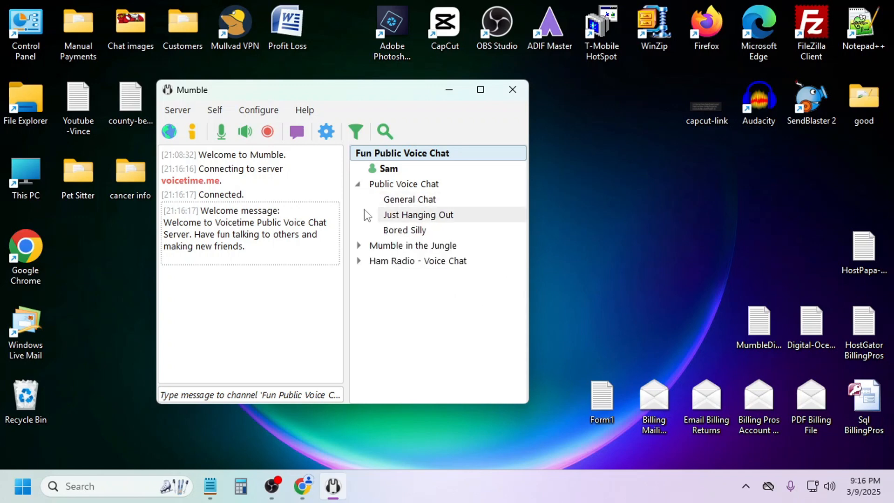
left_click(358, 245)
left_click(359, 307)
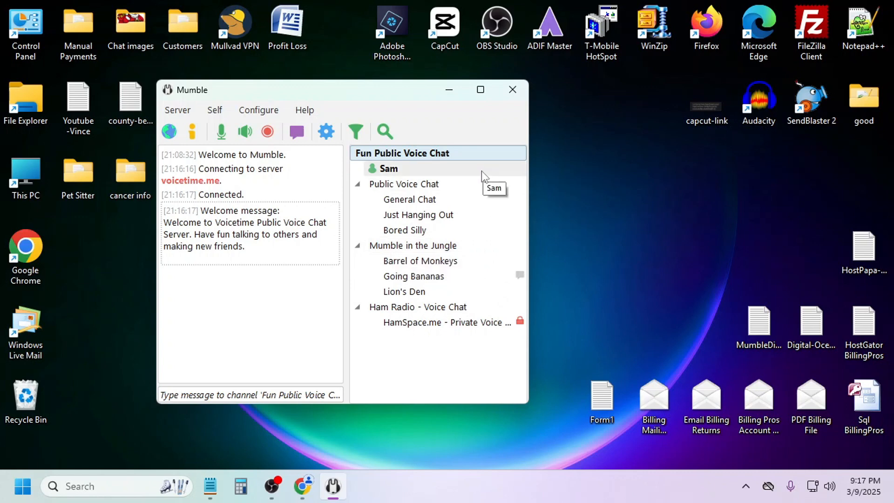
left_click(374, 171)
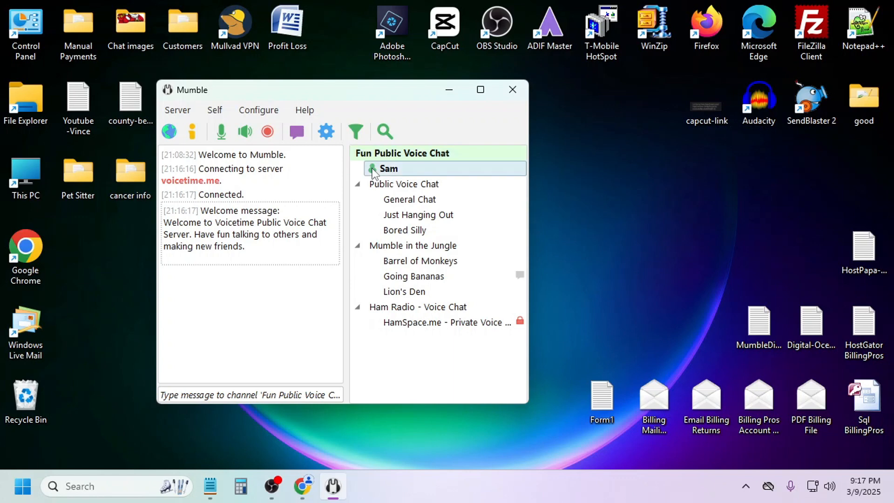
left_click_drag(373, 172, 400, 267)
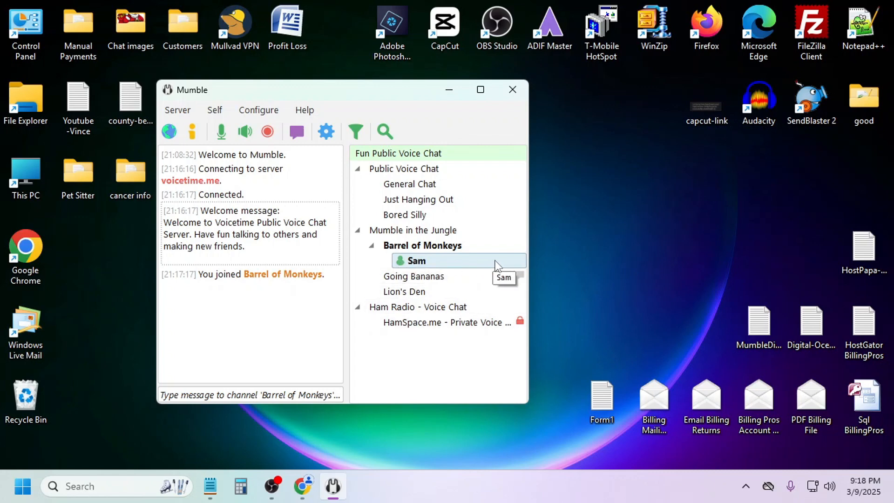
Open the message editor for your own user entry and close it without sending anything.
right_click(414, 262)
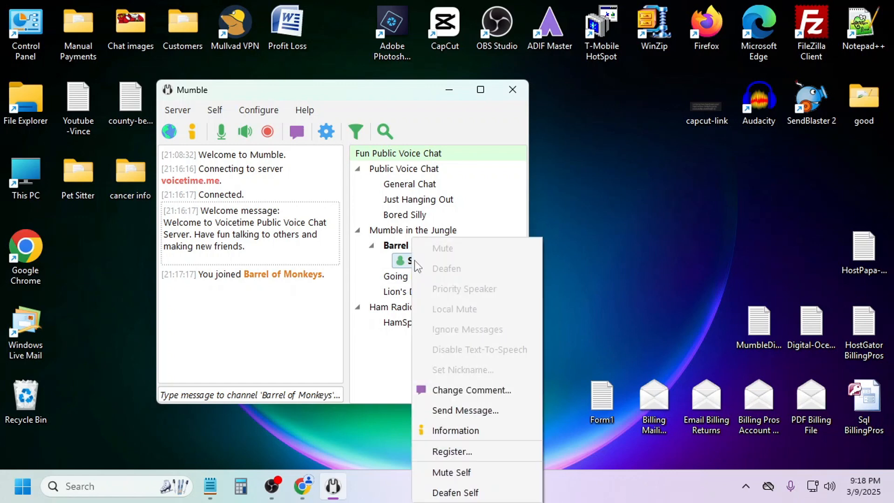
left_click(479, 412)
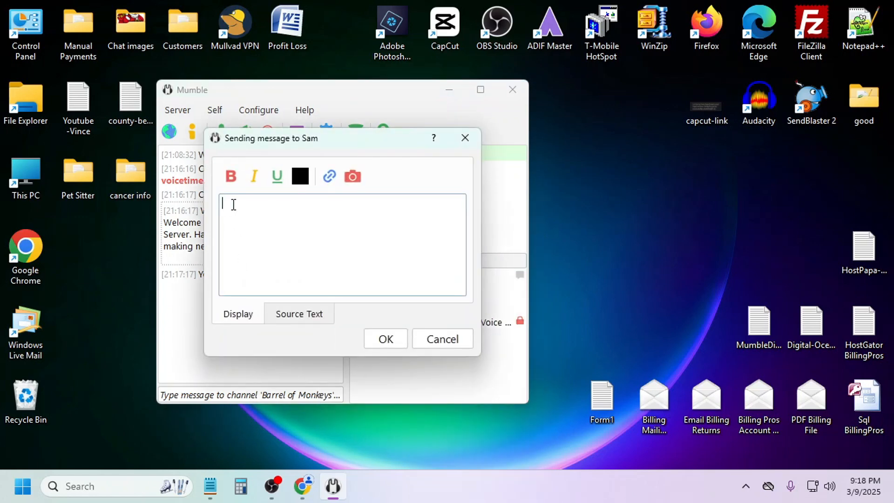
left_click(464, 138)
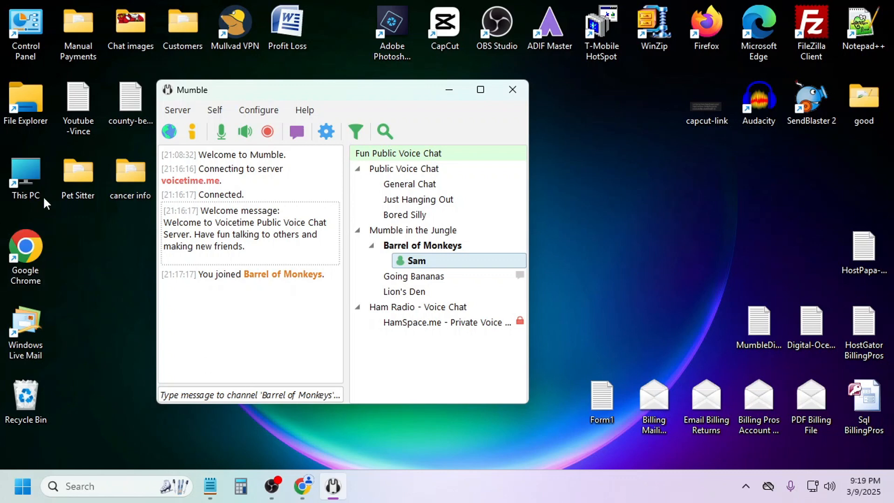
left_click(448, 90)
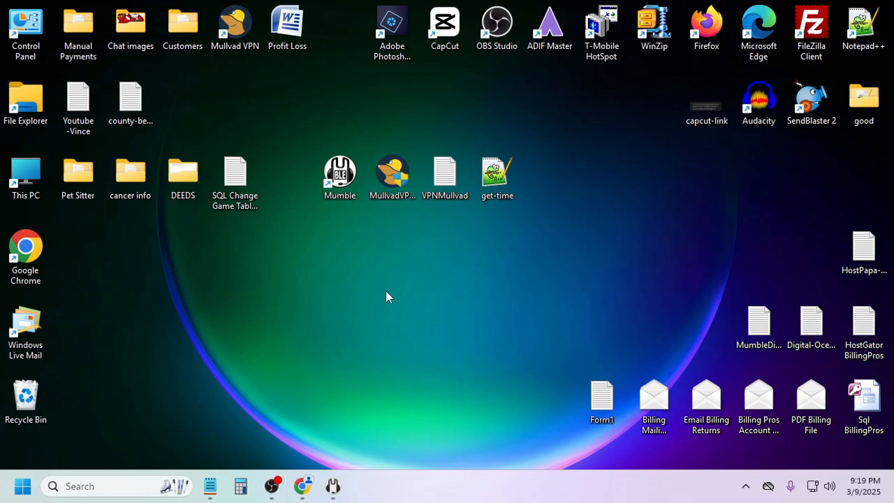
left_click(333, 485)
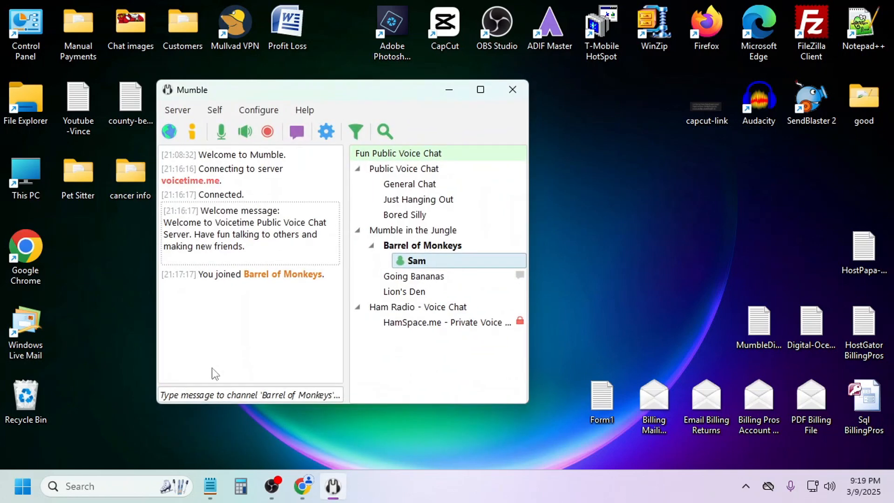